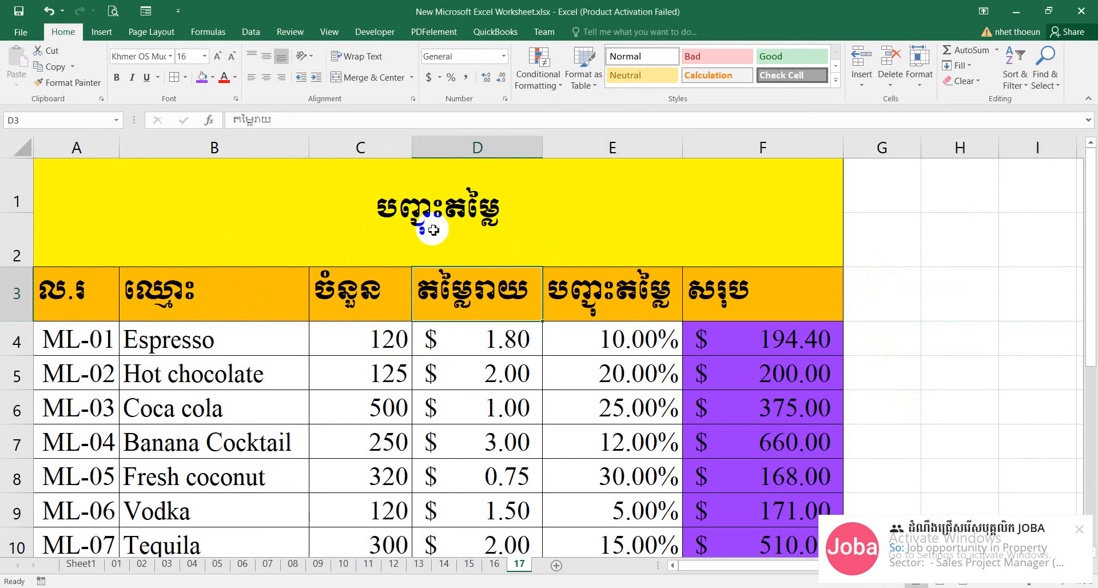
# Examine the discount table's column headings and its product rows from ML-01 downward.
pyautogui.click(642, 307)
pyautogui.click(765, 307)
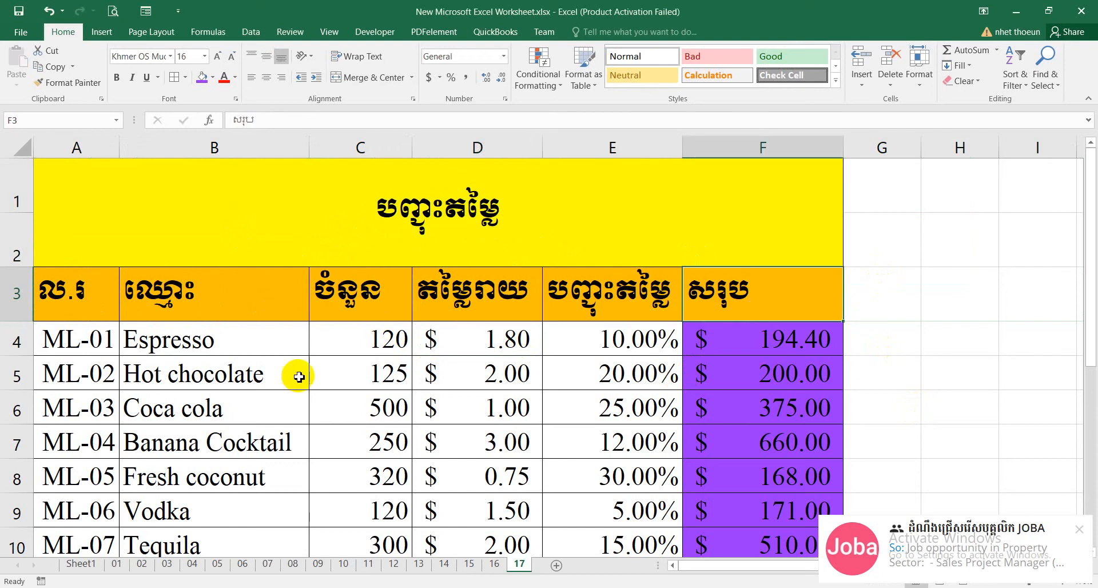
pyautogui.click(159, 332)
pyautogui.click(81, 345)
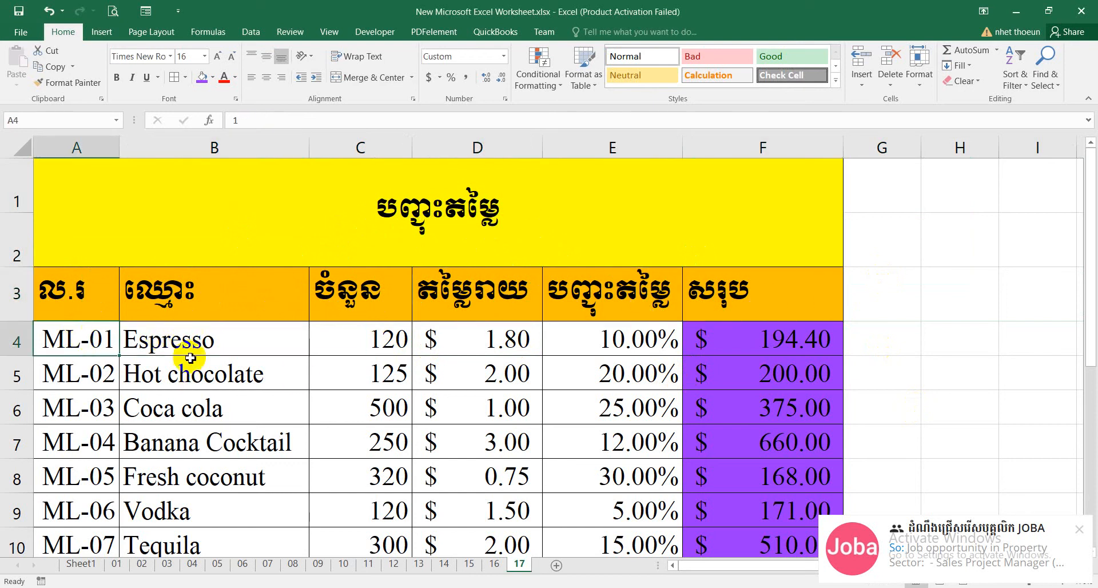
pyautogui.click(403, 316)
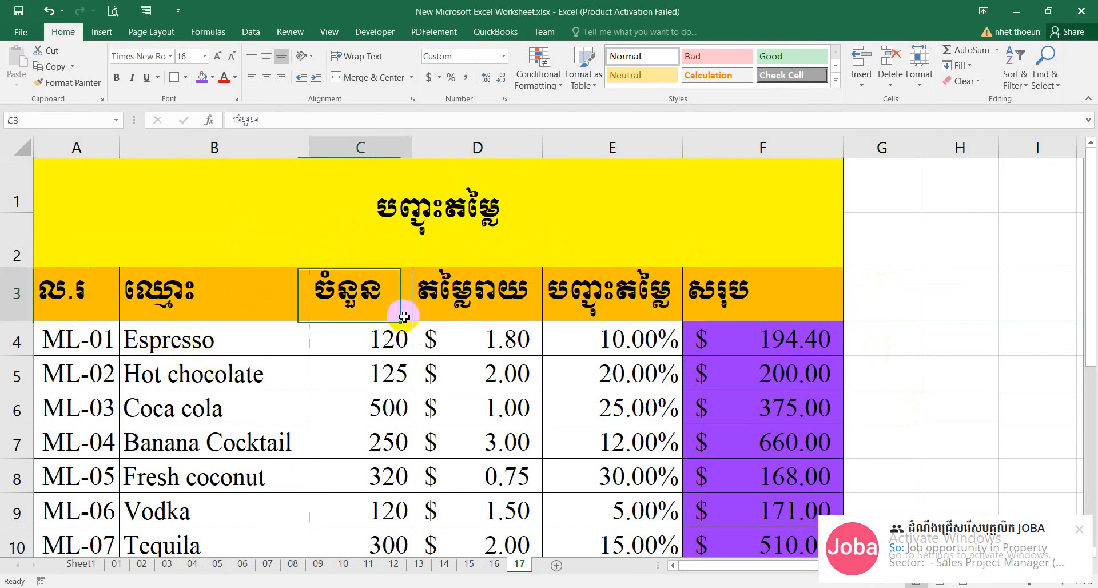
pyautogui.click(503, 291)
pyautogui.click(643, 290)
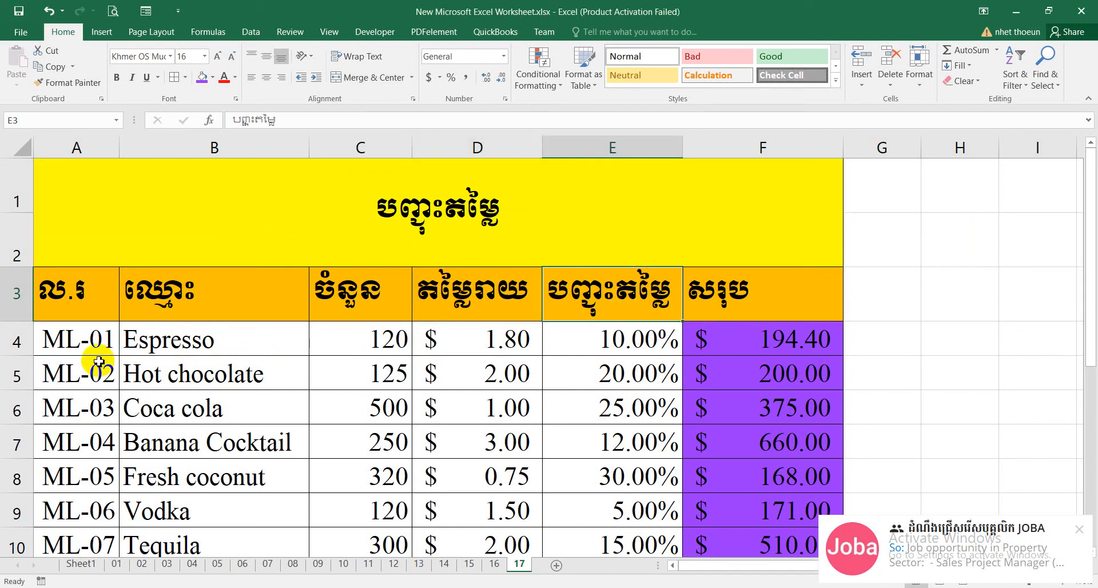
pyautogui.click(90, 345)
pyautogui.scroll(-1, 441, 282)
pyautogui.scroll(1, 486, 343)
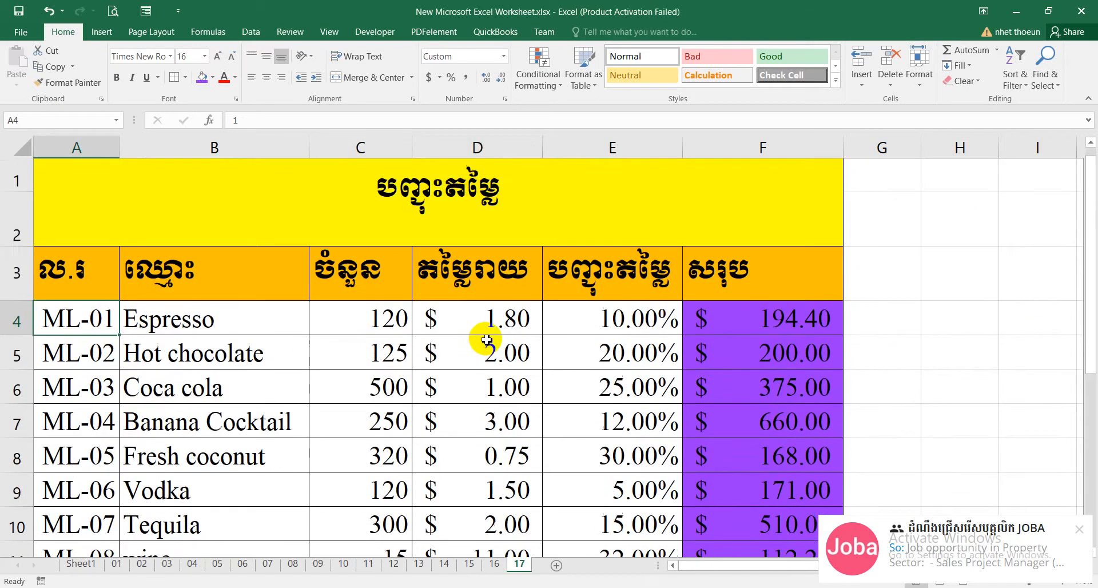
pyautogui.scroll(-1, 690, 282)
pyautogui.scroll(1, 715, 309)
# Clear the totals in column F from F4 down and the Espresso and Hot chocolate discounts in E4:E5.
pyautogui.moveTo(741, 372); pyautogui.dragTo(770, 479)
pyautogui.press('Delete')
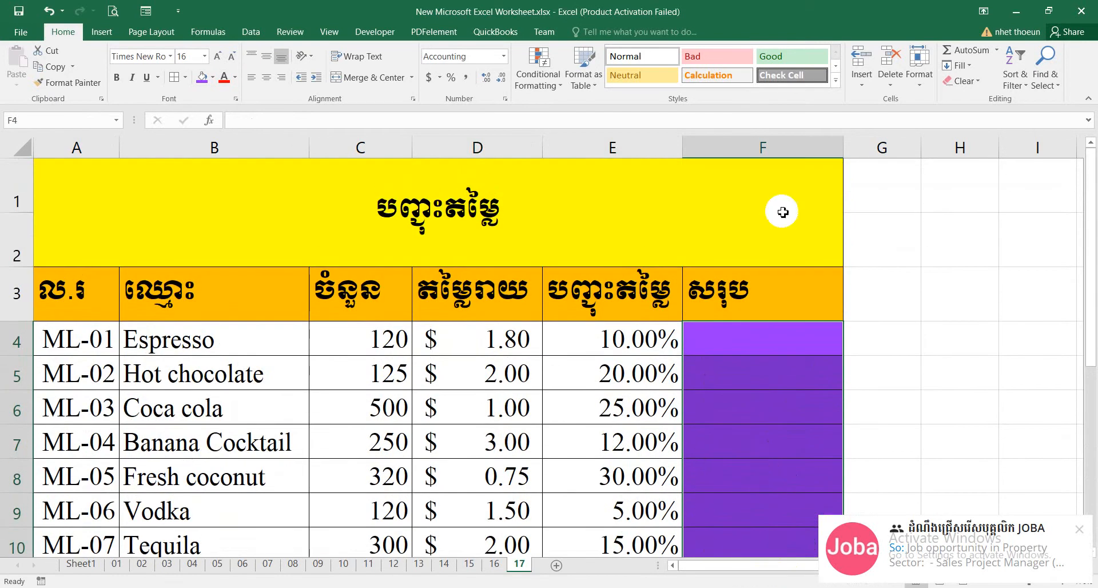
pyautogui.moveTo(618, 340); pyautogui.dragTo(645, 265)
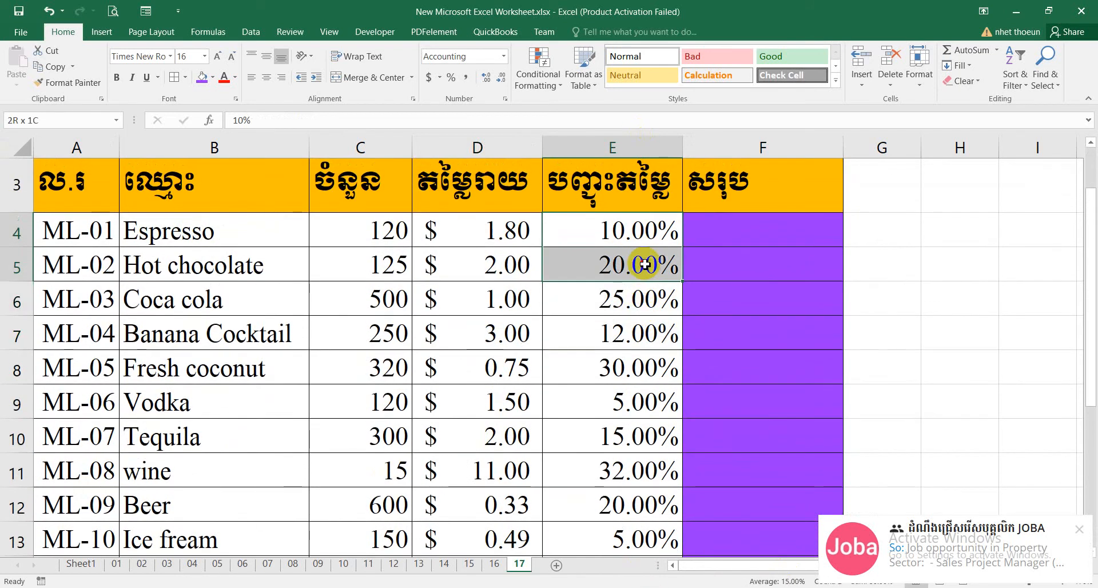
pyautogui.press('Delete')
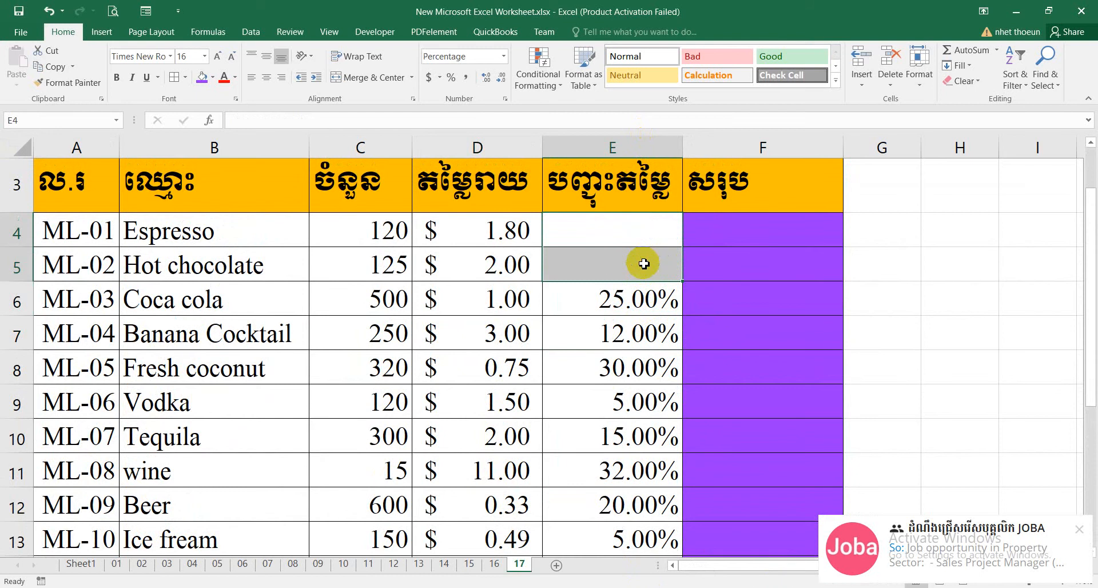
# Enter 10% as the Espresso discount in cell E4.
pyautogui.click(743, 230)
pyautogui.moveTo(601, 229); pyautogui.dragTo(612, 275)
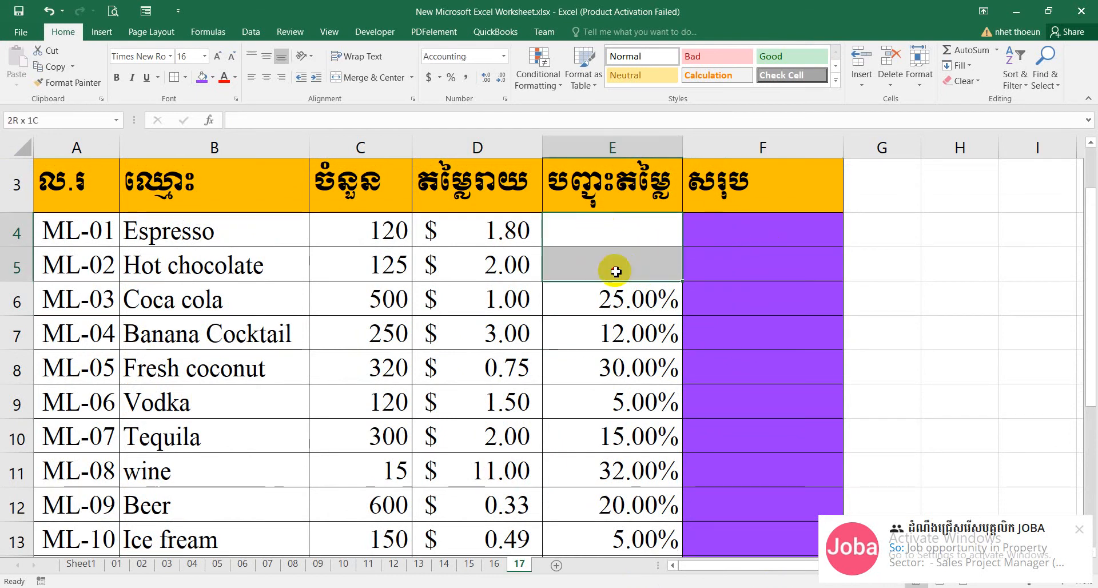
pyautogui.click(628, 243)
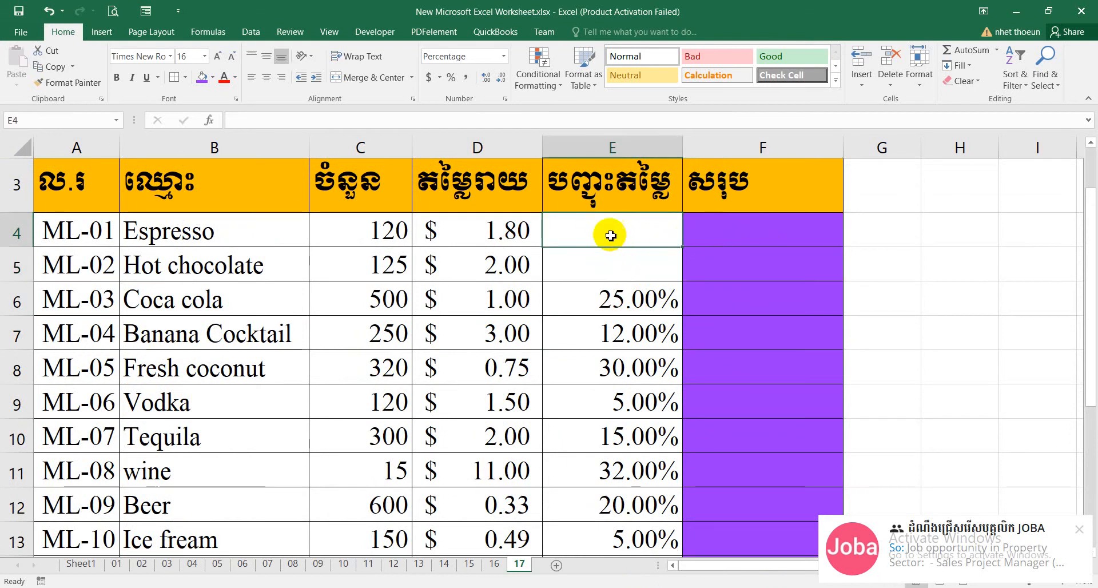
pyautogui.moveTo(618, 224); pyautogui.dragTo(620, 260)
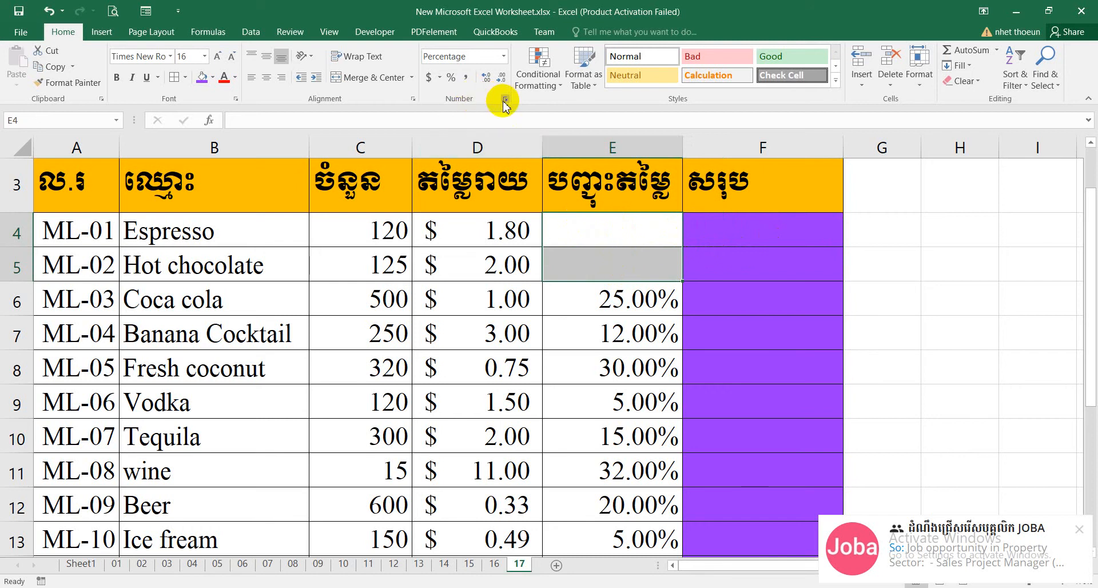
pyautogui.click(622, 230)
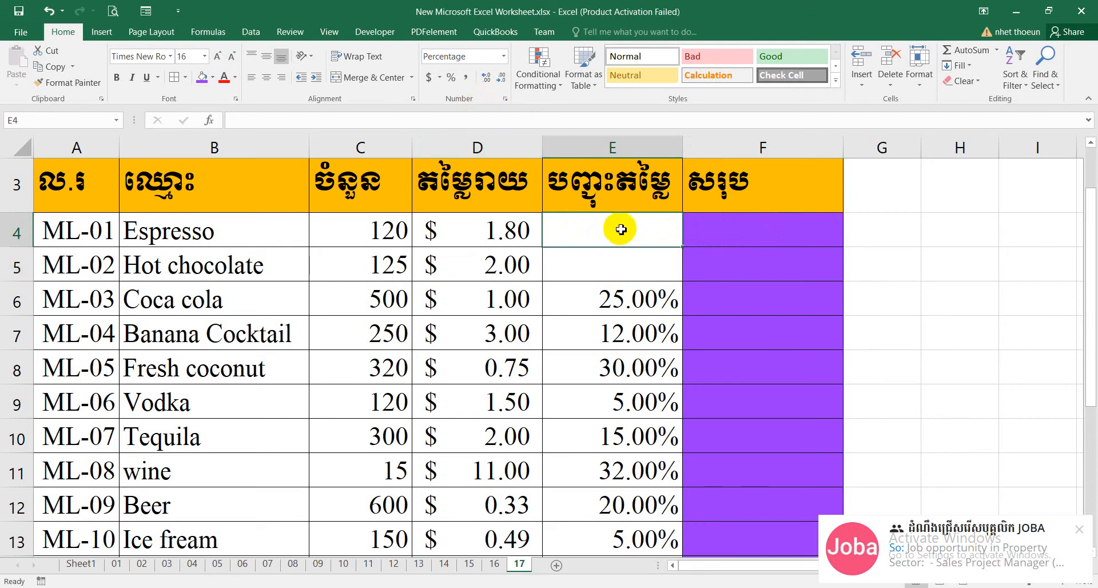
pyautogui.write('10')
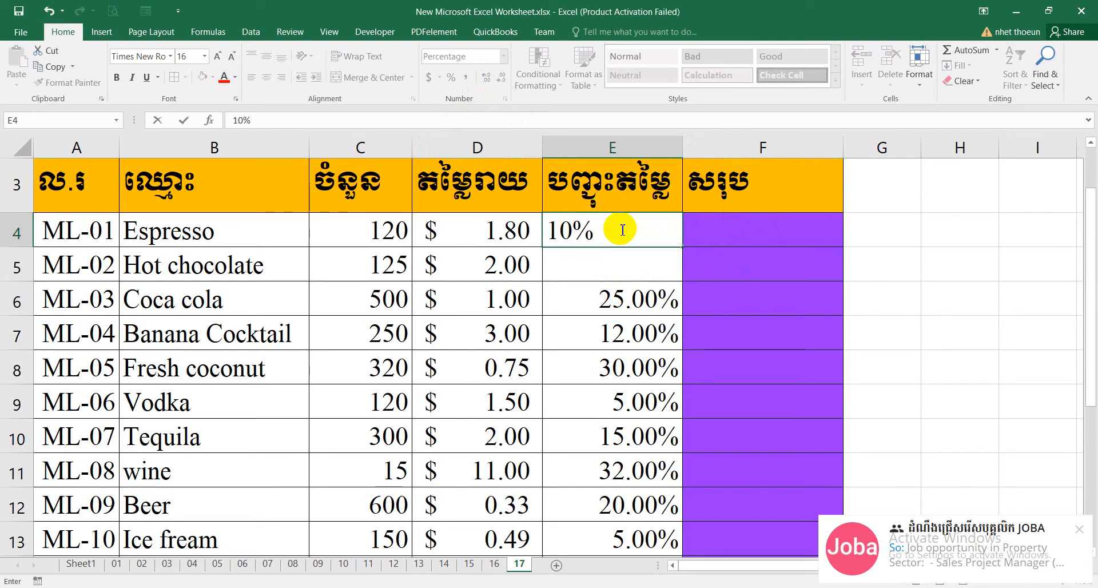
pyautogui.press('Return')
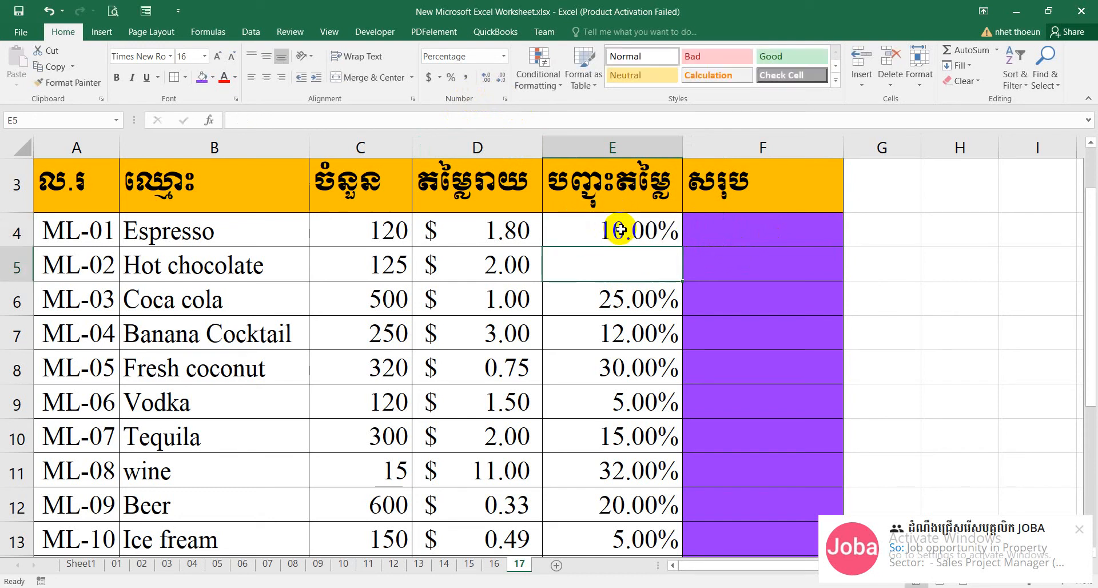
pyautogui.click(621, 230)
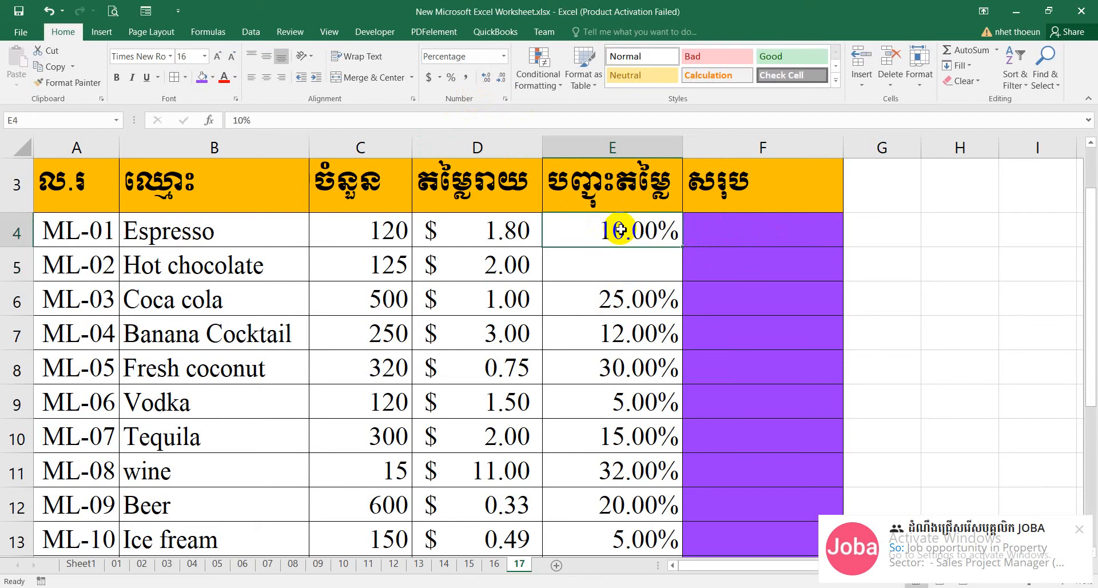
pyautogui.click(766, 255)
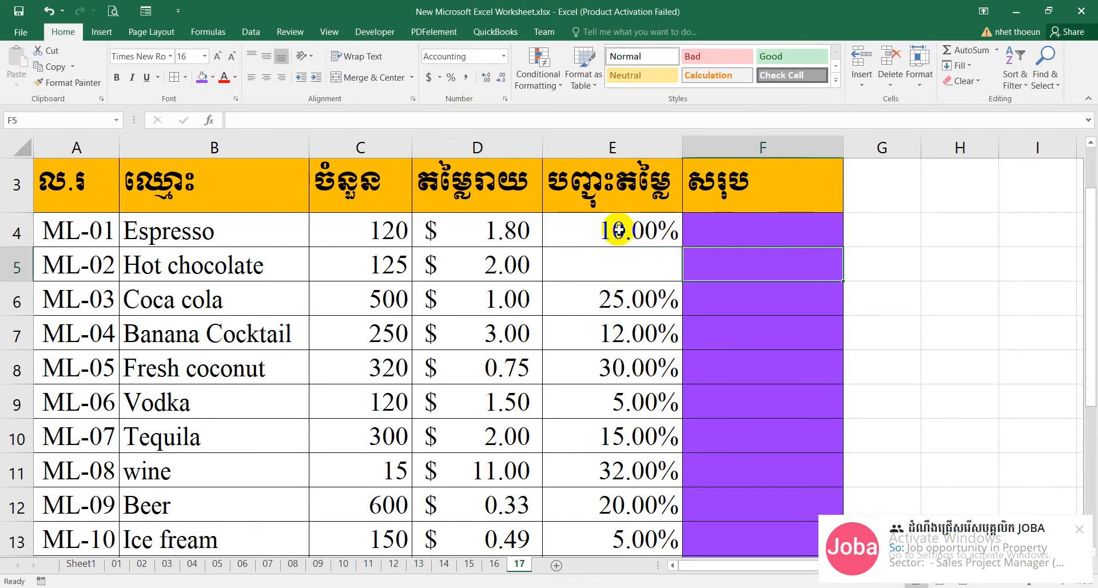
# Clear cells E4:E5 and apply the Percentage number format with 2 decimal places to them.
pyautogui.moveTo(620, 230); pyautogui.dragTo(625, 276)
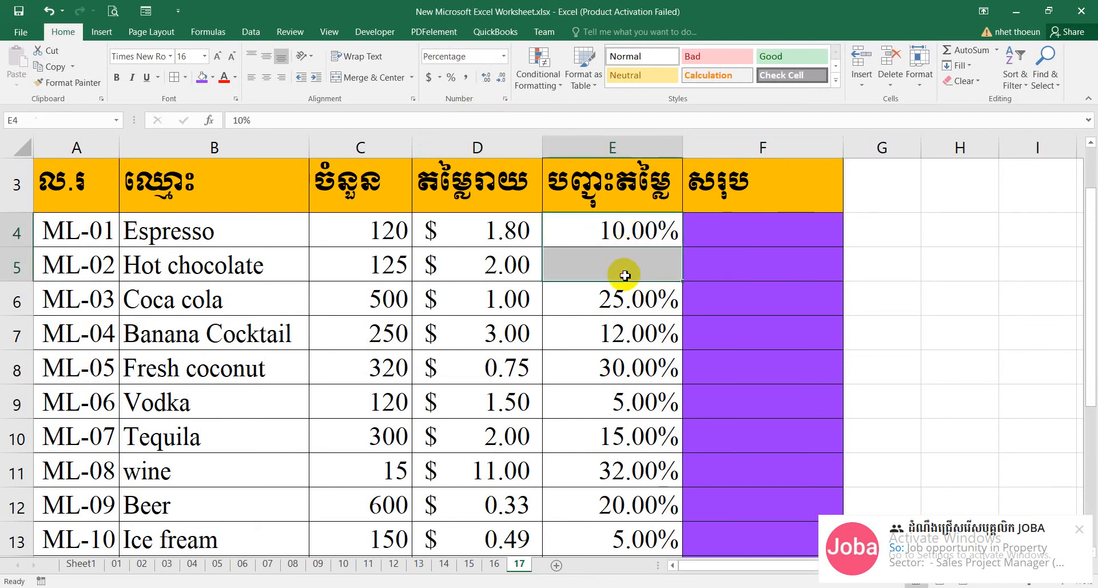
pyautogui.rightClick(572, 236)
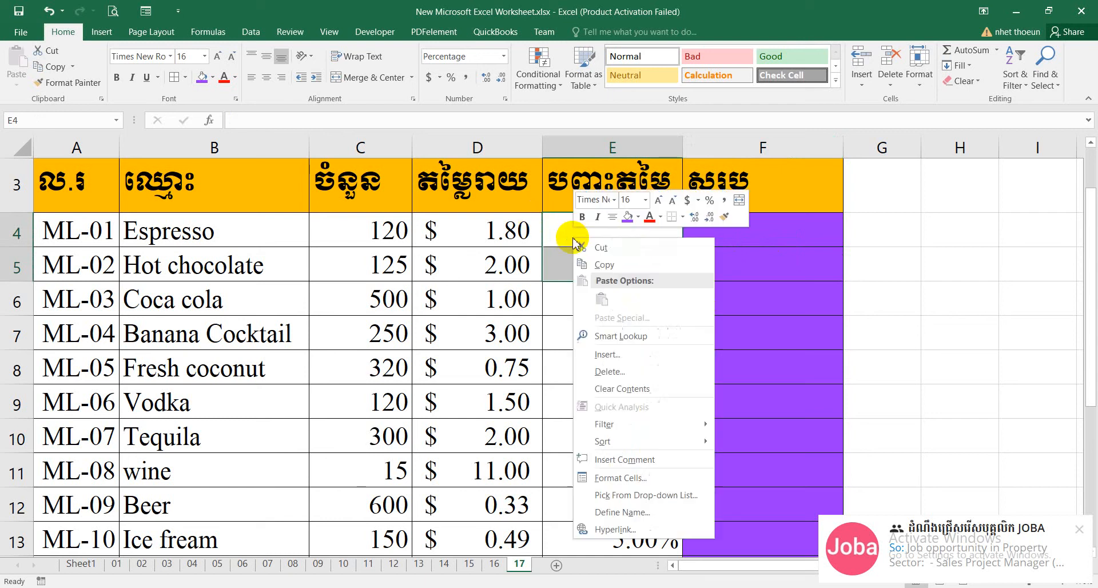
pyautogui.click(621, 477)
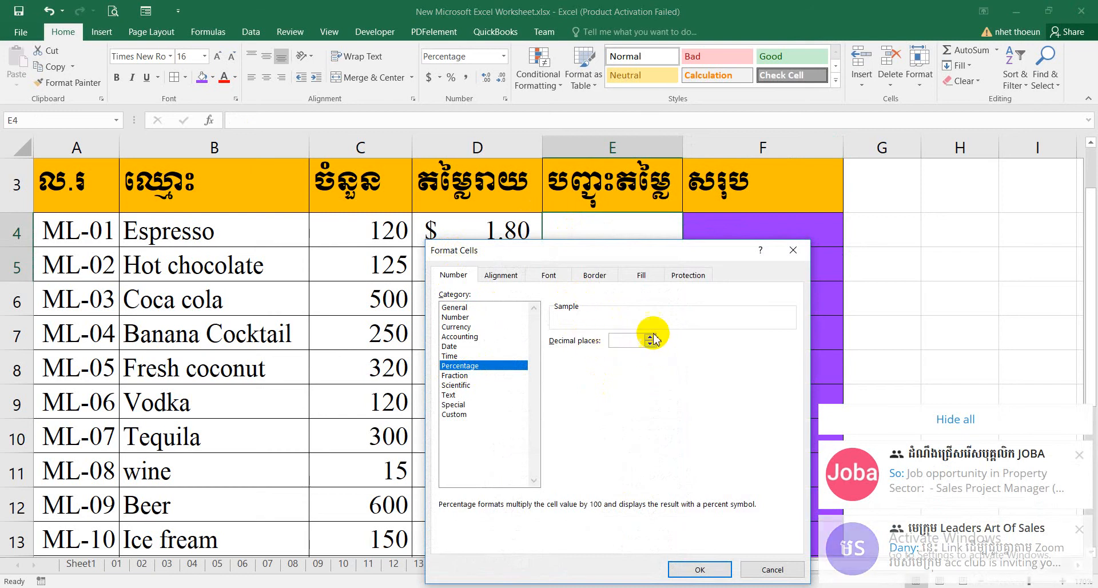
pyautogui.moveTo(609, 255); pyautogui.dragTo(491, 292)
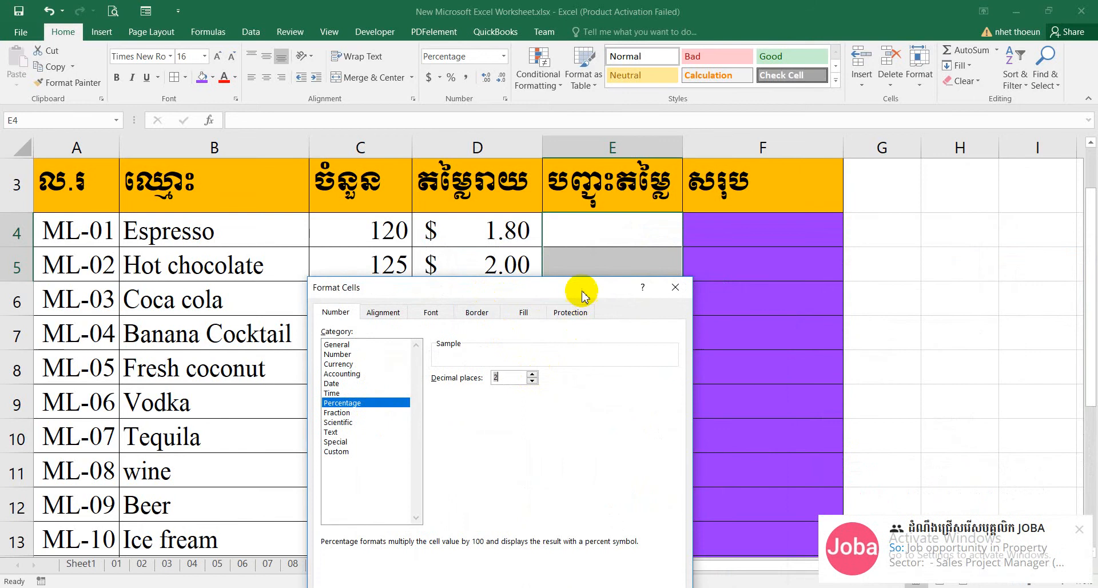
pyautogui.moveTo(581, 287); pyautogui.dragTo(543, 115)
pyautogui.click(545, 435)
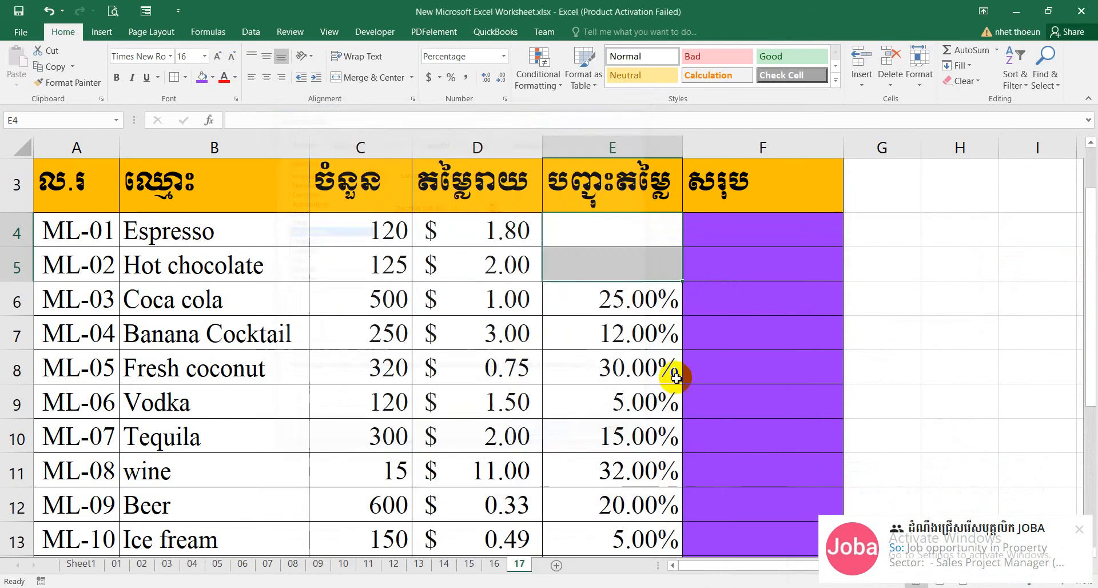
# Enter discounts of 10% for Espresso in E4 and 20% for Hot chocolate in E5.
pyautogui.click(592, 234)
pyautogui.write('10%')
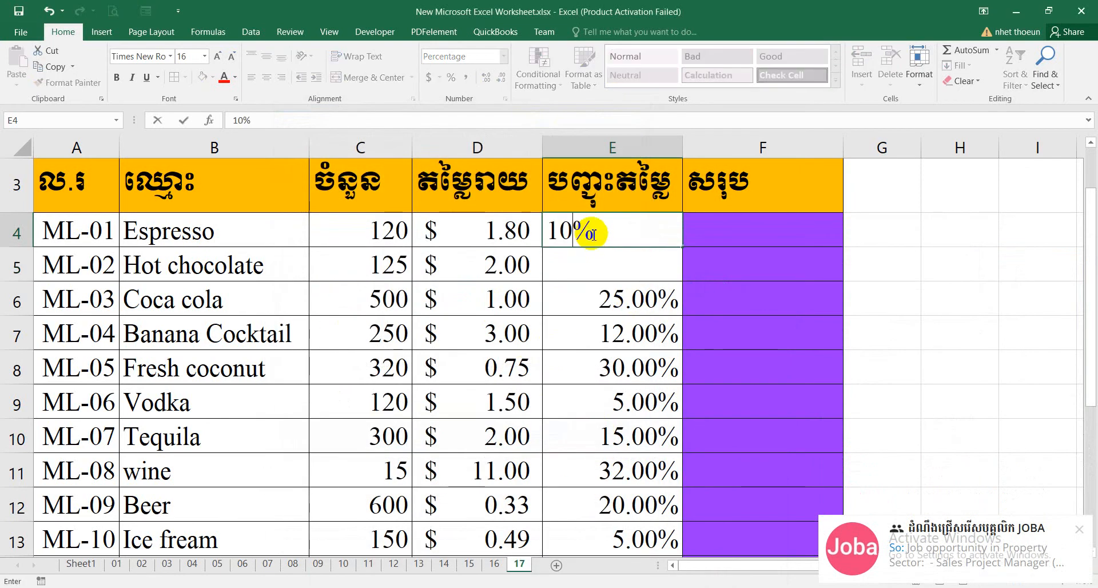
pyautogui.press('Return')
pyautogui.write('20%')
pyautogui.press('Return')
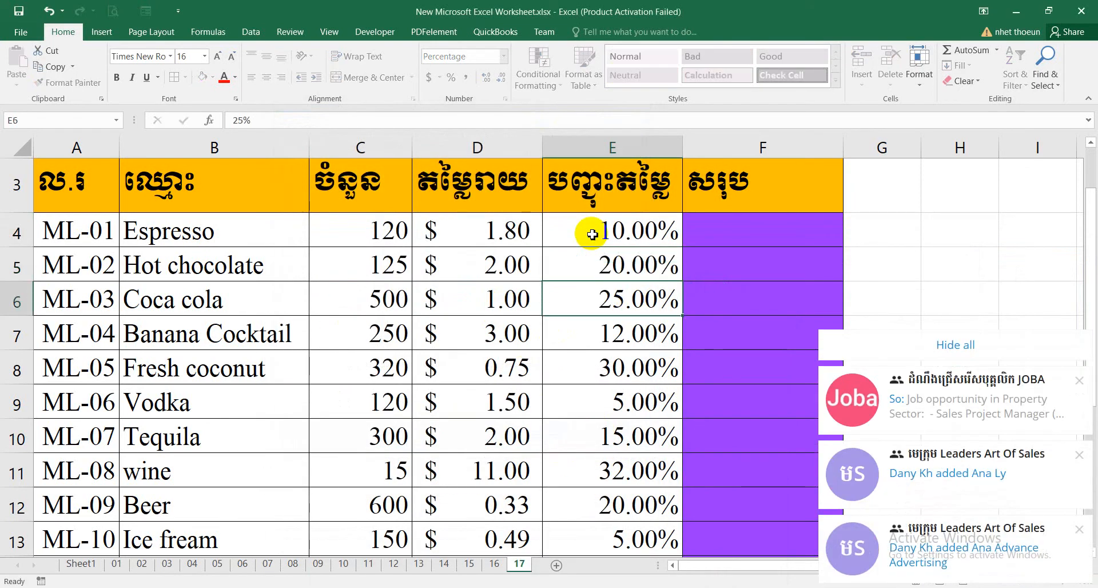
# Format all discounts in E4:E18 as Percentage with 0 decimal places and review the column.
pyautogui.moveTo(592, 233); pyautogui.dragTo(632, 481)
pyautogui.scroll(1, 639, 411)
pyautogui.scroll(2, 639, 411)
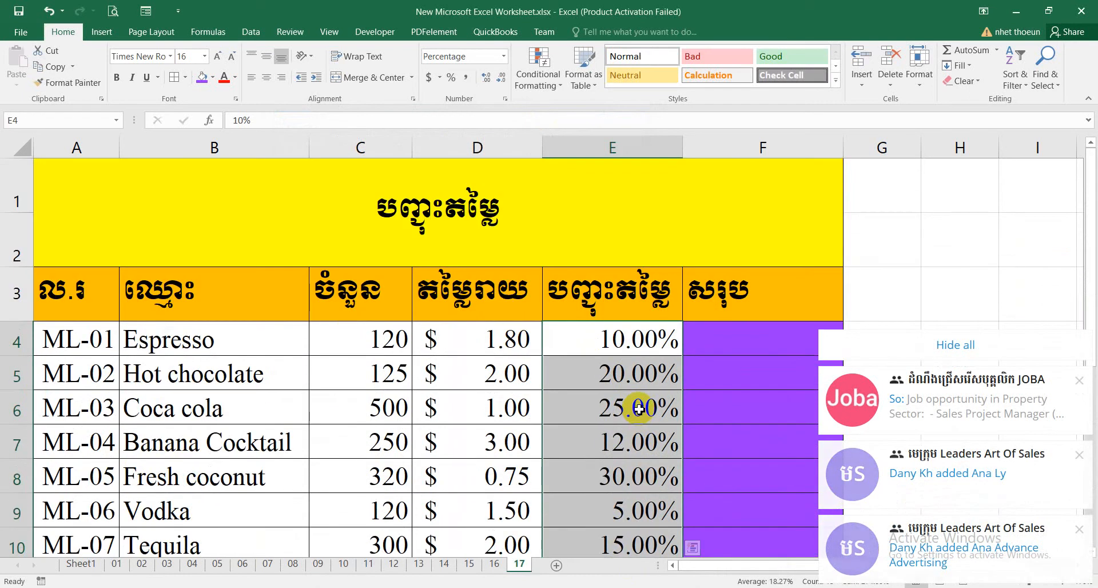
pyautogui.click(981, 345)
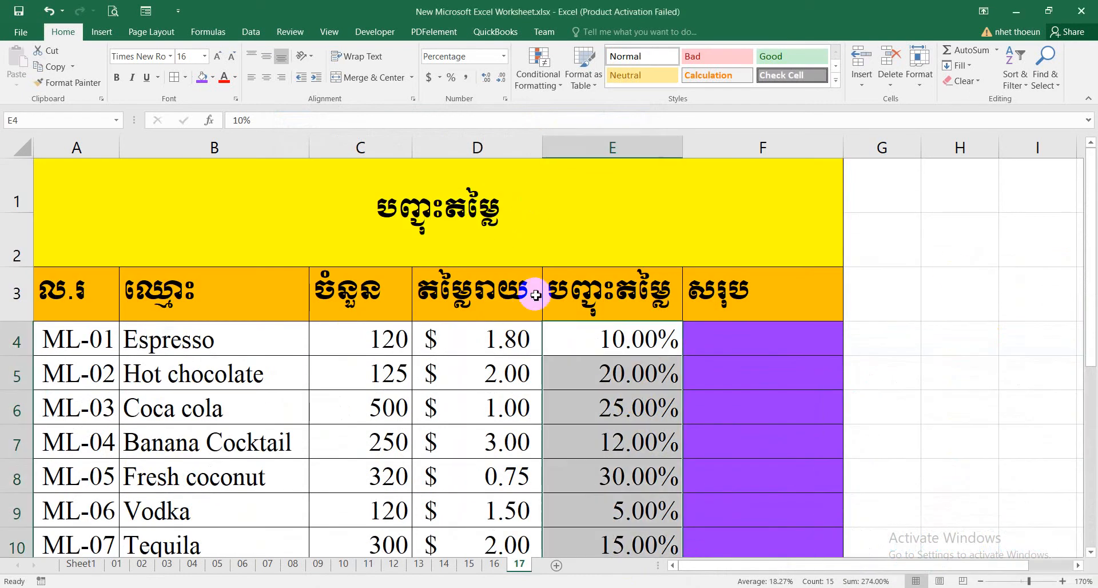
pyautogui.rightClick(632, 369)
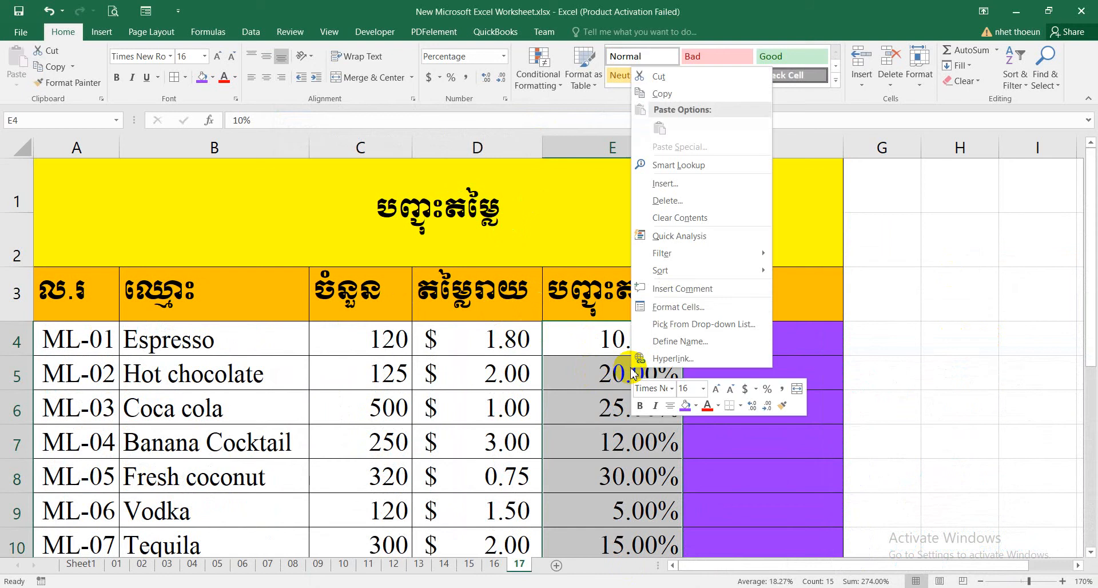
pyautogui.click(677, 310)
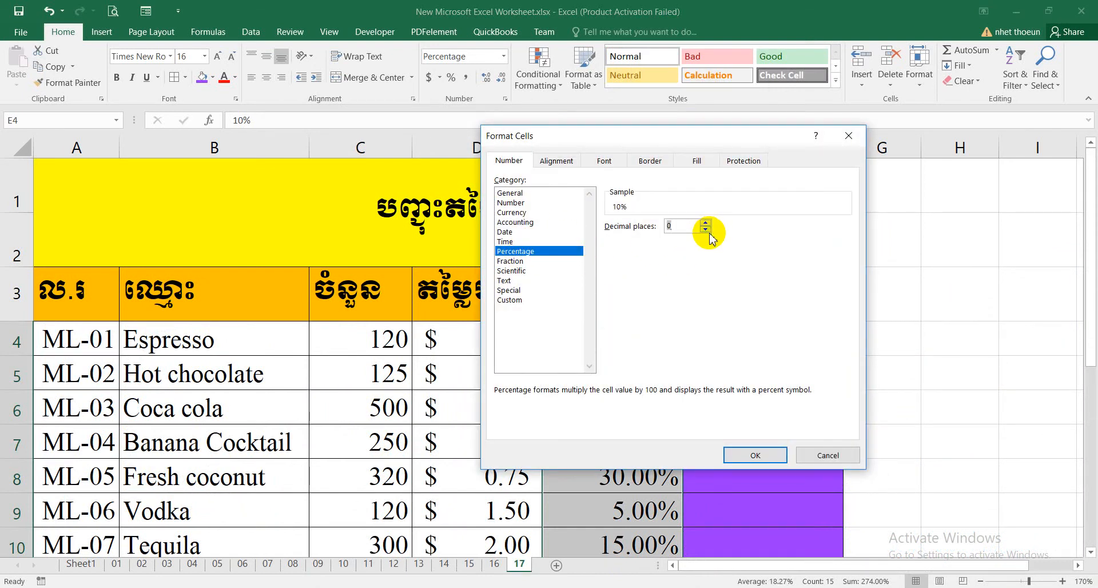
pyautogui.click(749, 455)
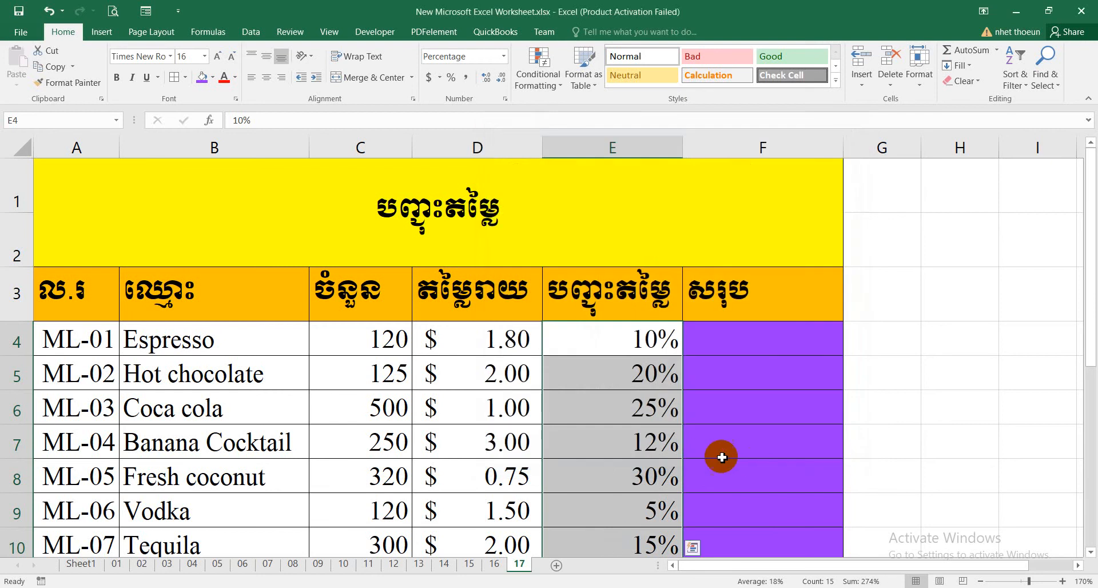
pyautogui.scroll(-2, 638, 341)
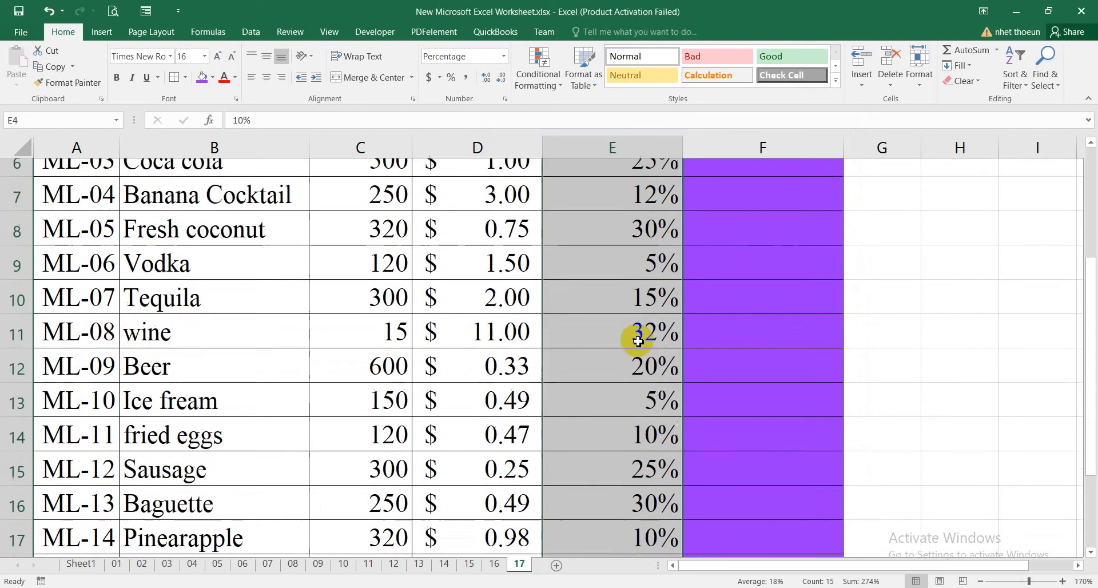
pyautogui.scroll(-2, 638, 341)
pyautogui.scroll(4, 653, 357)
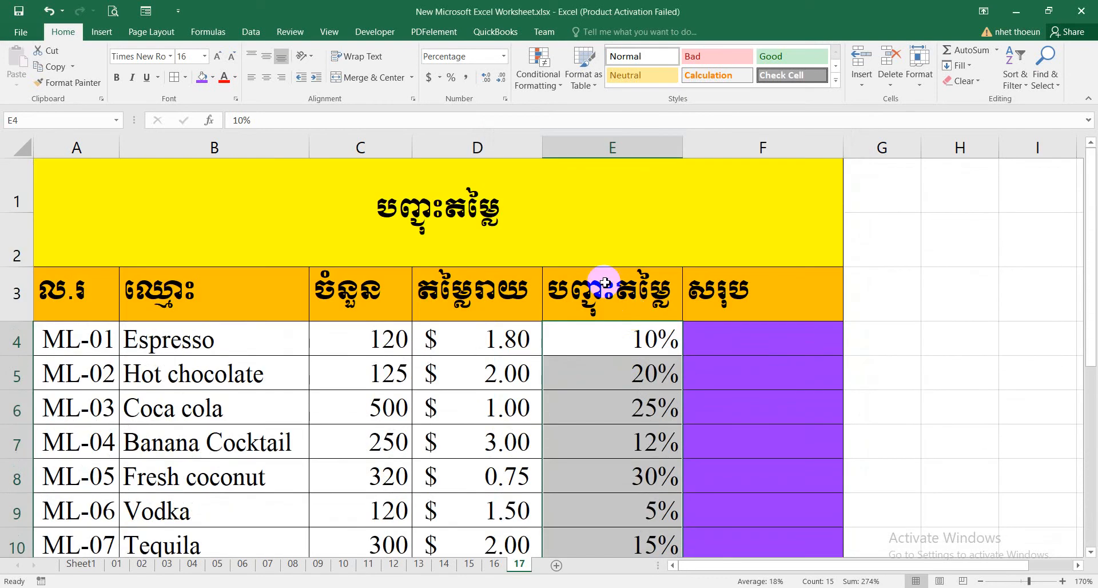
# Change the number format of the discounts in E4:E18 to General and review the column.
pyautogui.rightClick(634, 367)
pyautogui.click(643, 297)
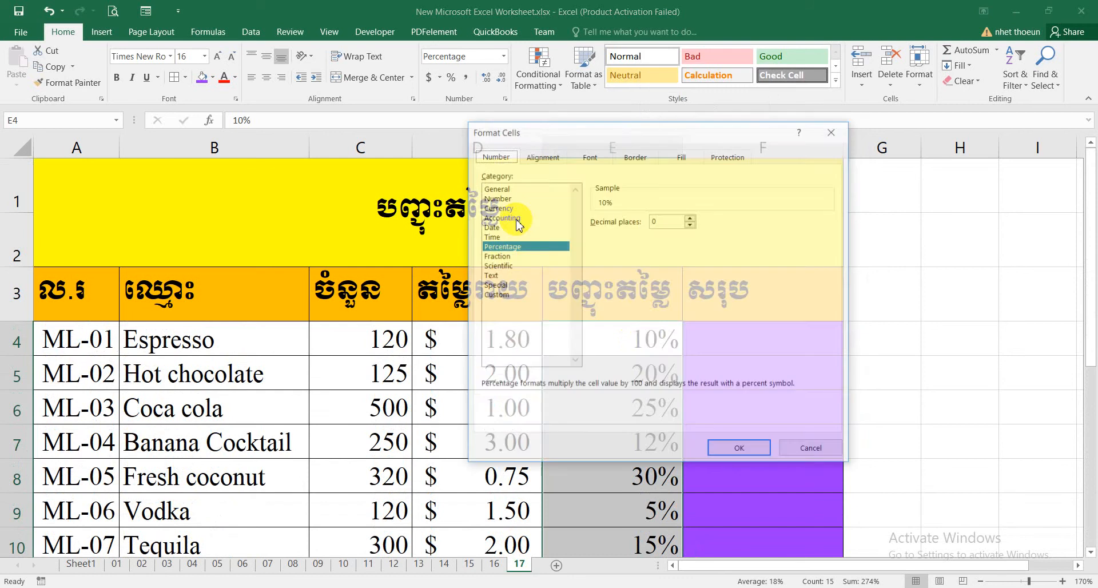
pyautogui.click(498, 189)
pyautogui.click(738, 449)
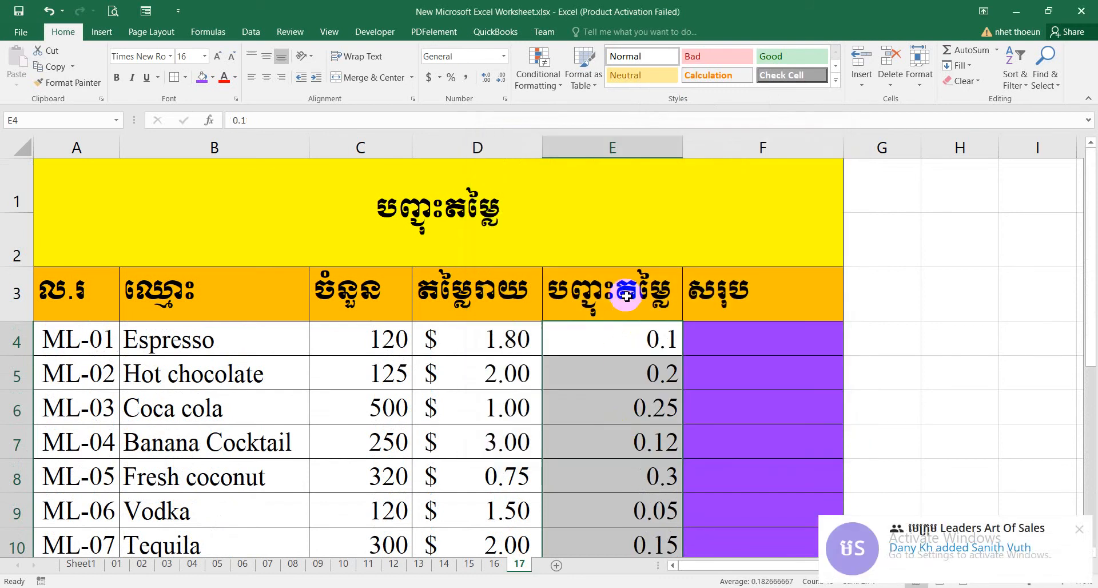
pyautogui.scroll(-5, 629, 321)
pyautogui.scroll(2, 633, 391)
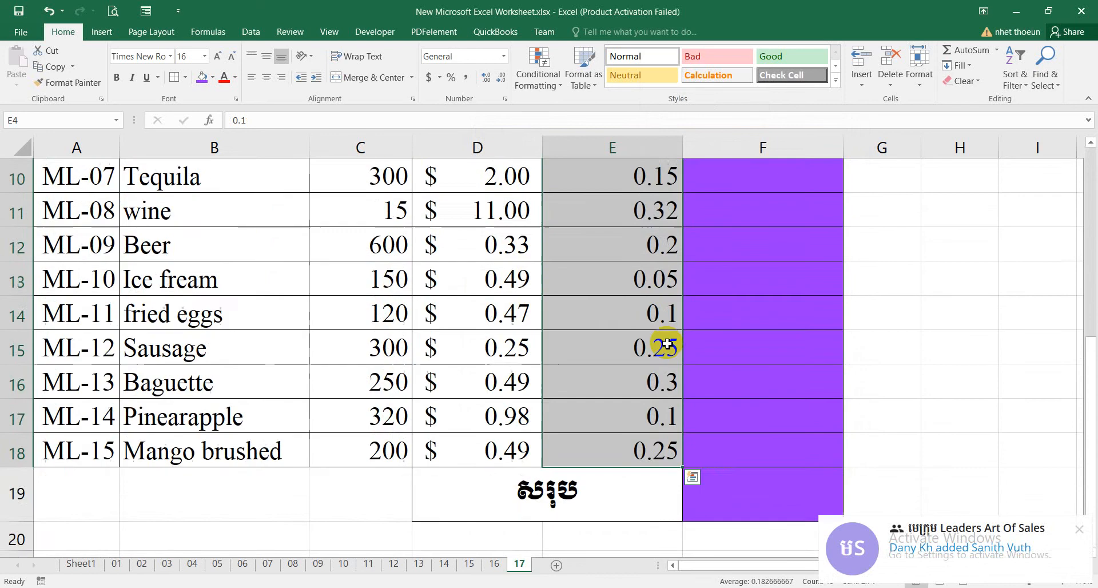
pyautogui.scroll(3, 667, 343)
pyautogui.scroll(-1, 652, 326)
pyautogui.scroll(1, 651, 324)
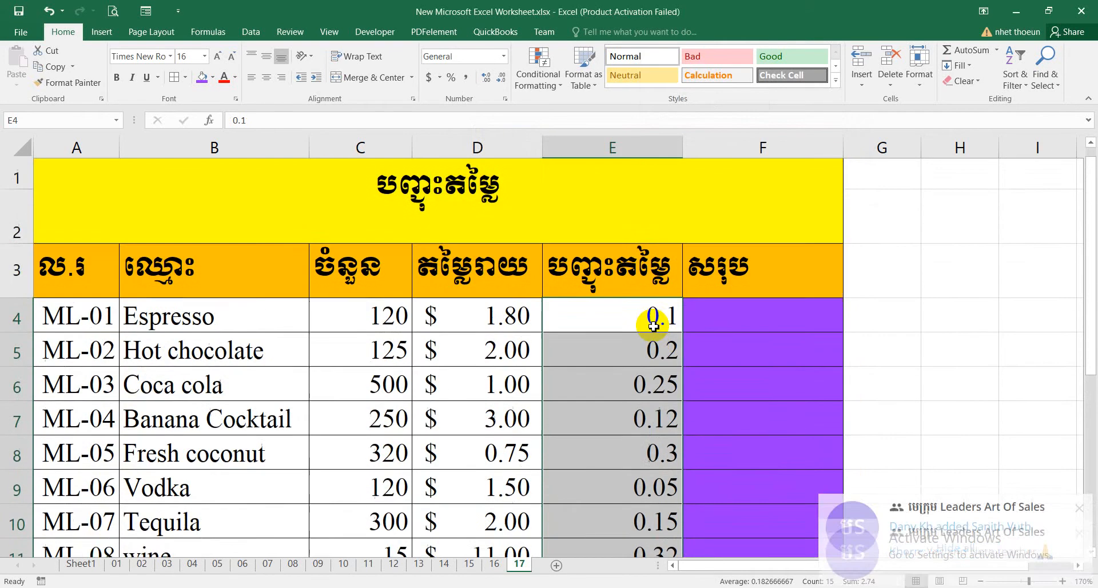
pyautogui.click(956, 421)
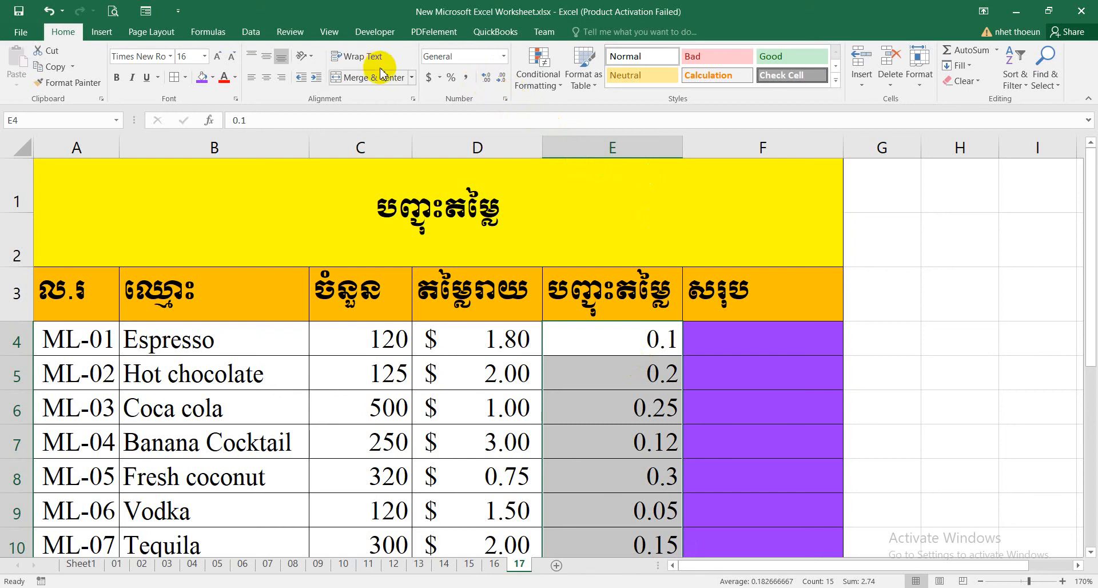
# Format the discounts in E4:E18 as Percentage with 2 decimal places.
pyautogui.rightClick(609, 403)
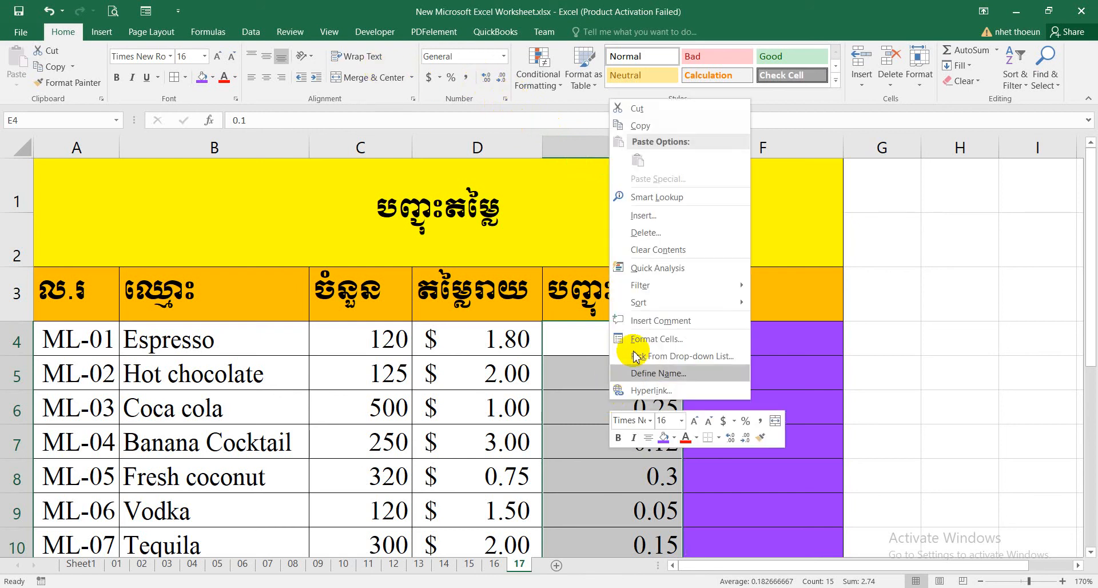
pyautogui.click(641, 346)
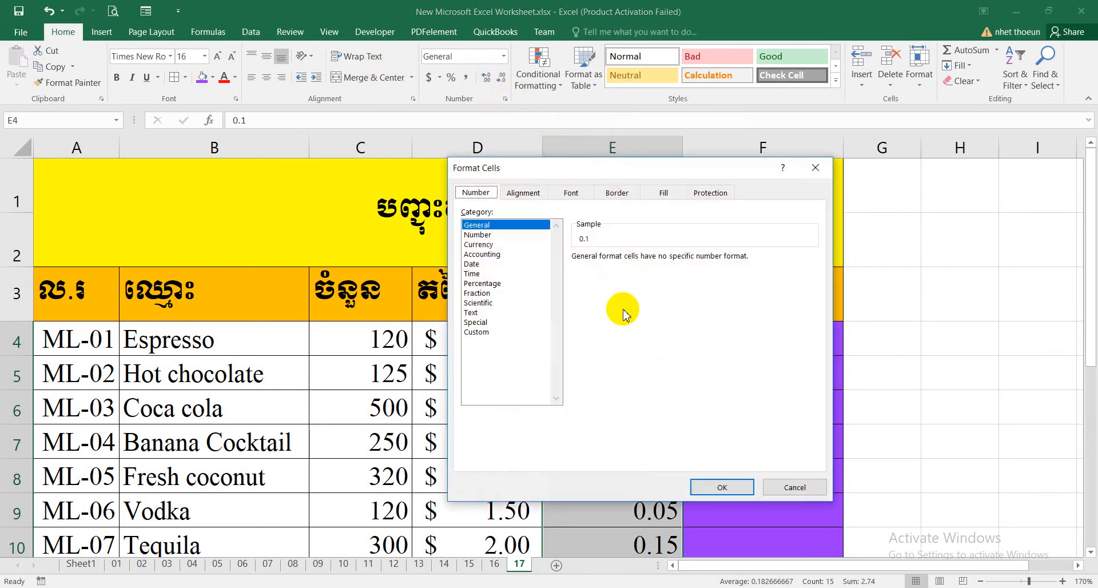
pyautogui.click(480, 283)
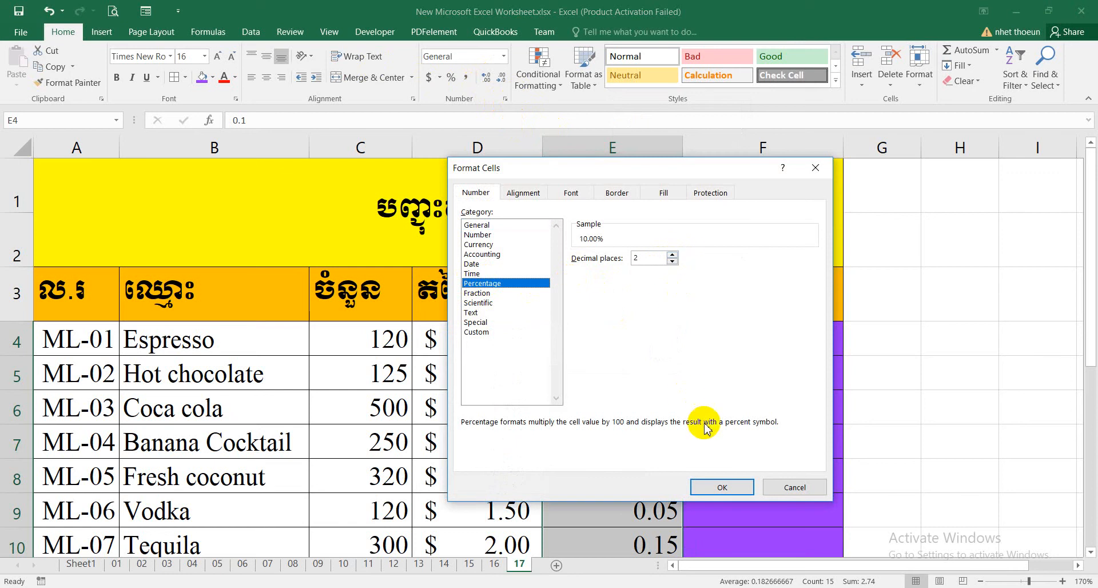
pyautogui.click(728, 486)
pyautogui.click(703, 354)
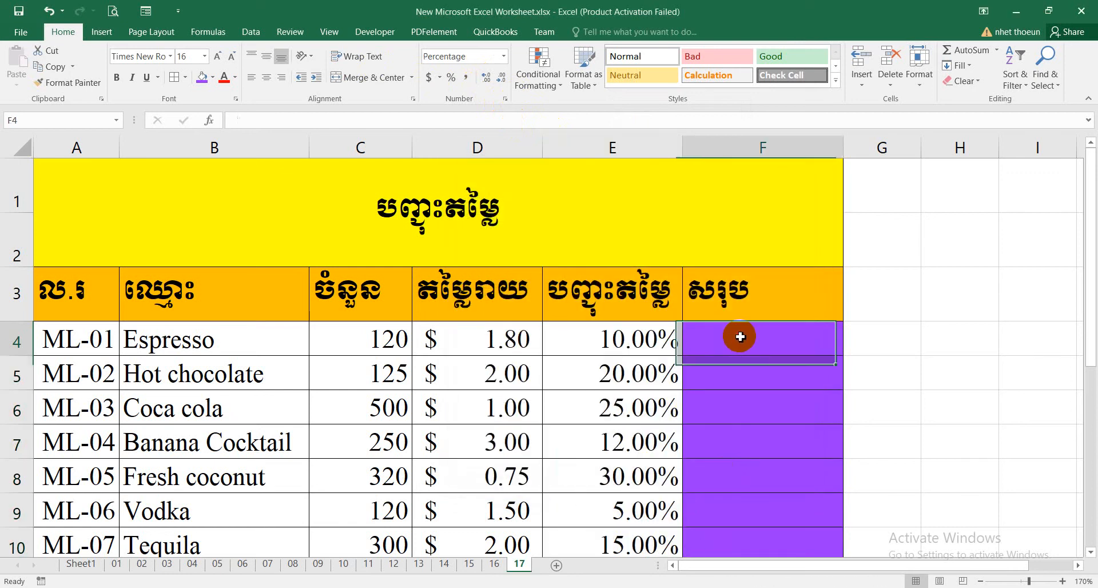
pyautogui.click(166, 339)
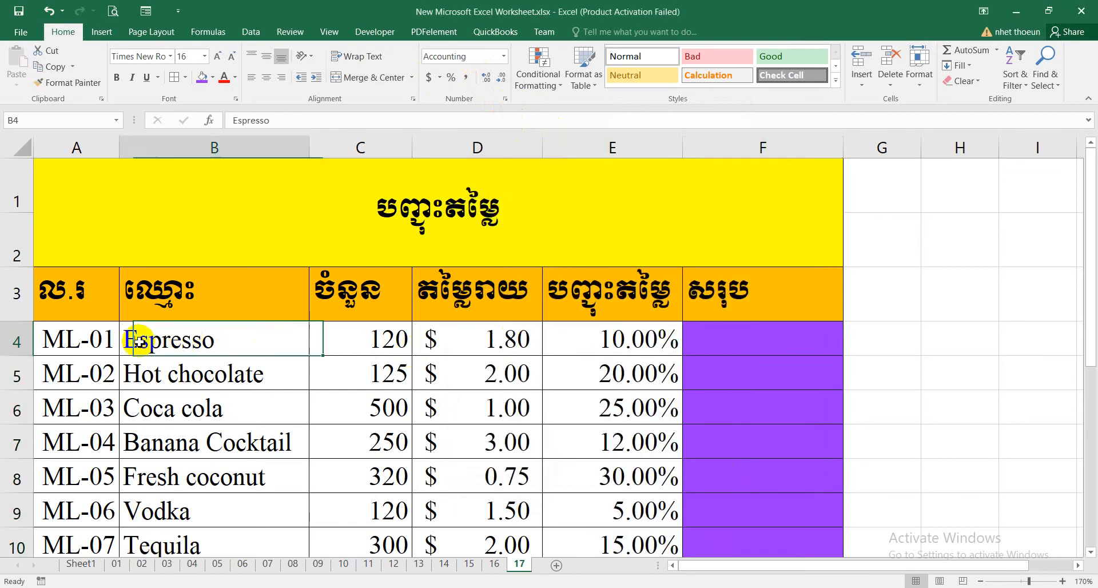
pyautogui.click(83, 339)
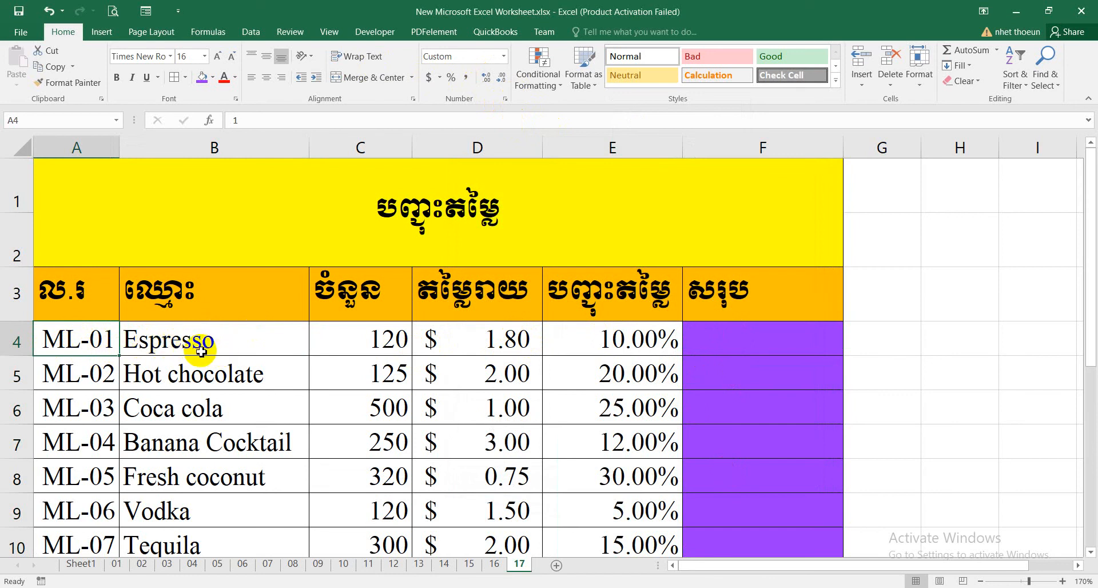
pyautogui.click(403, 347)
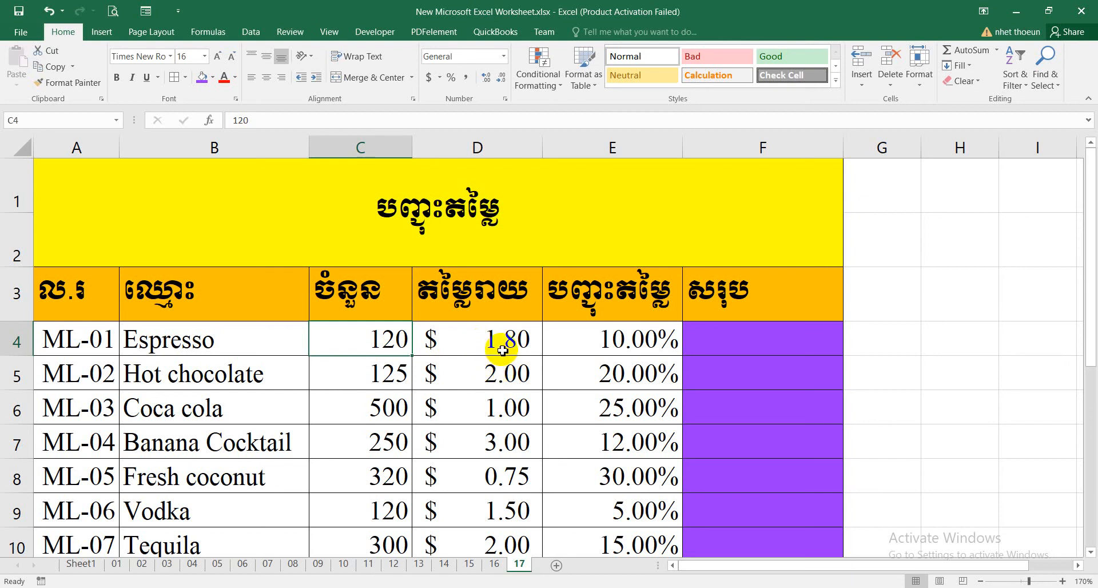
pyautogui.click(584, 339)
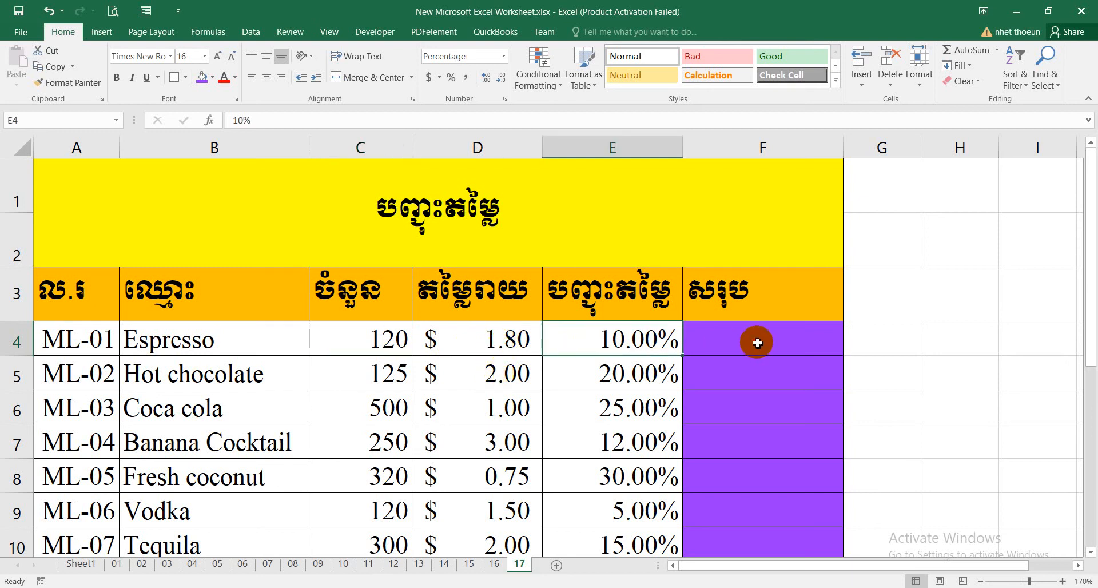
# Start an entry in the Espresso total cell F4 and switch the keyboard input language to English (United States).
pyautogui.click(758, 343)
pyautogui.write('ឲ')
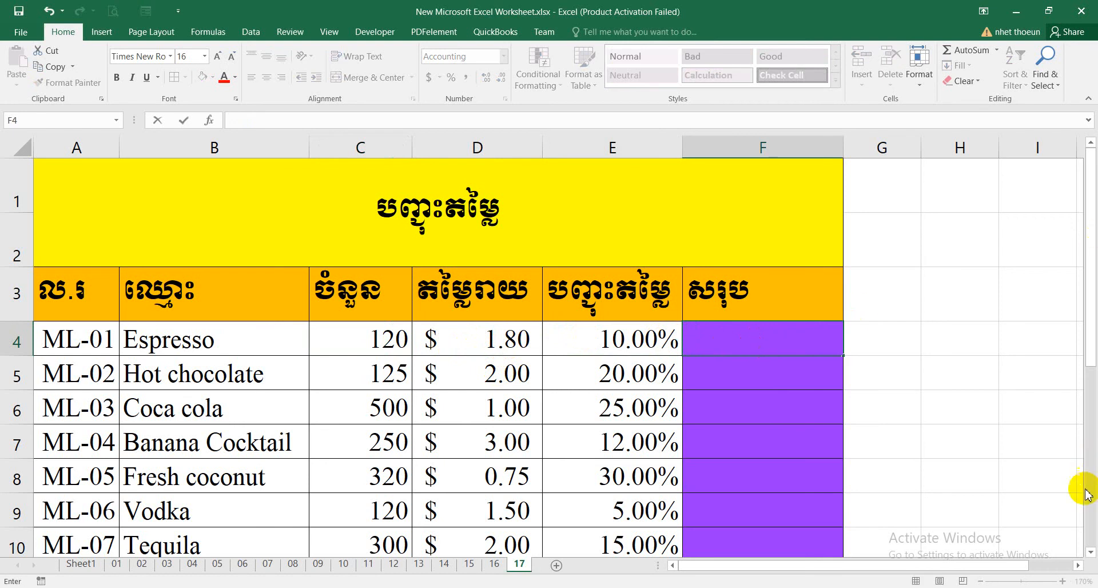
pyautogui.click(1001, 587)
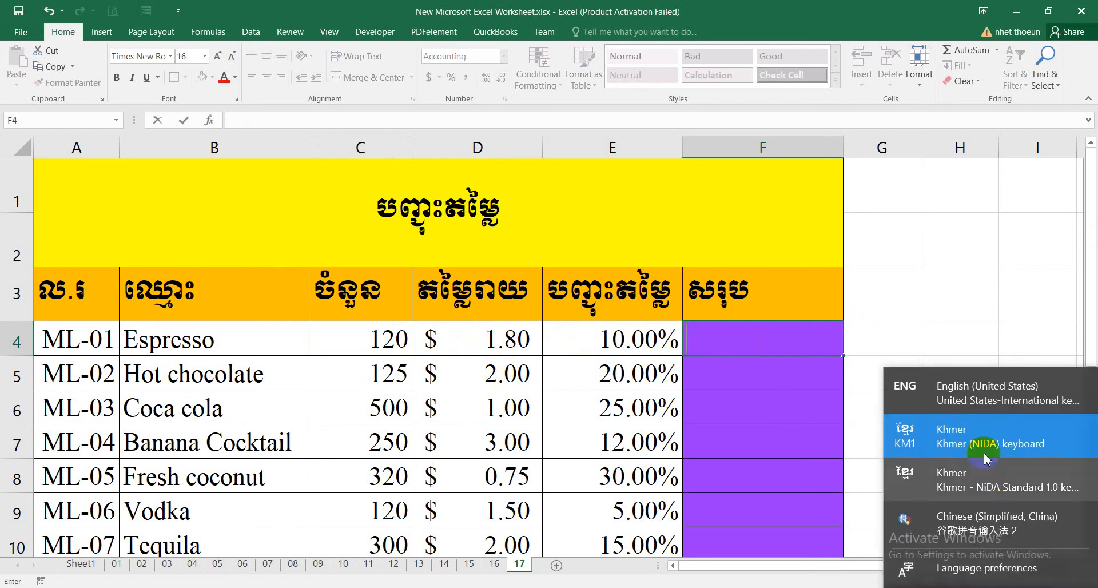
pyautogui.click(964, 397)
# Enter the formula =C4*D4-(C4*D4*E4) in F4 to calculate the discounted total for Espresso.
pyautogui.write('=')
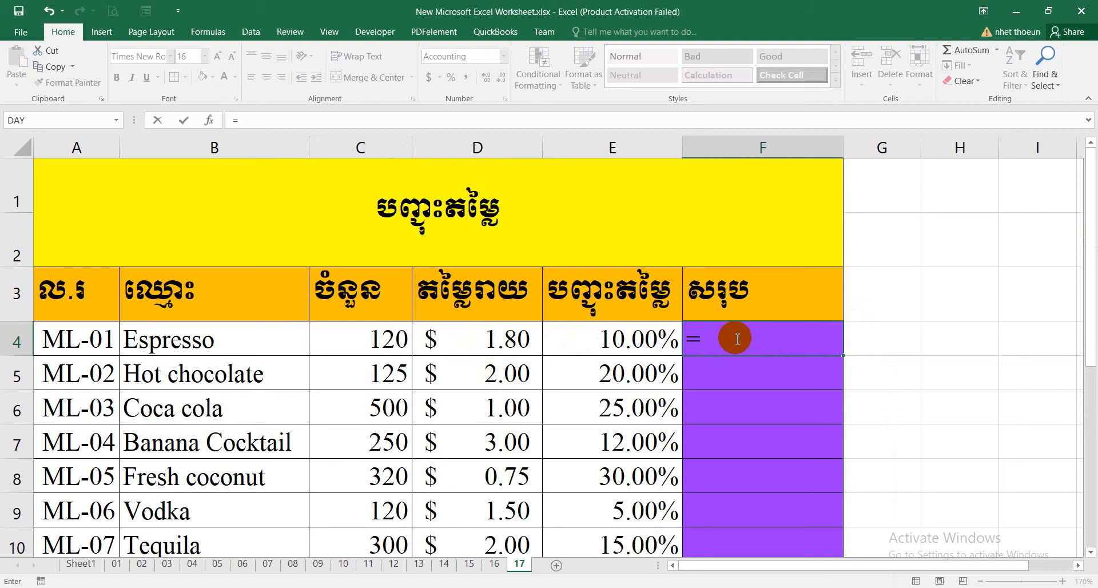
pyautogui.click(371, 345)
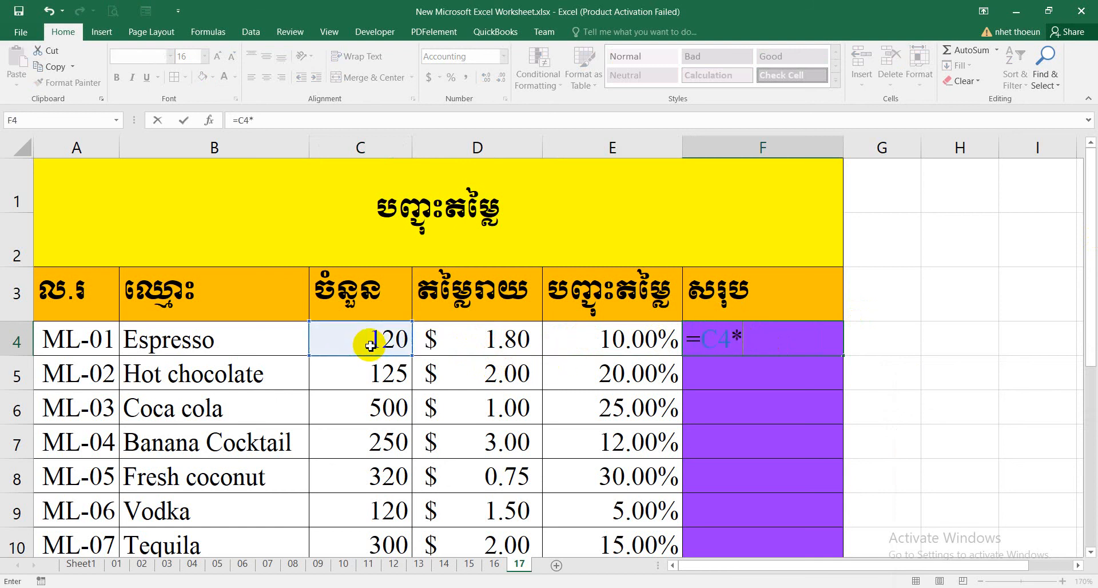
pyautogui.write('*')
pyautogui.click(487, 339)
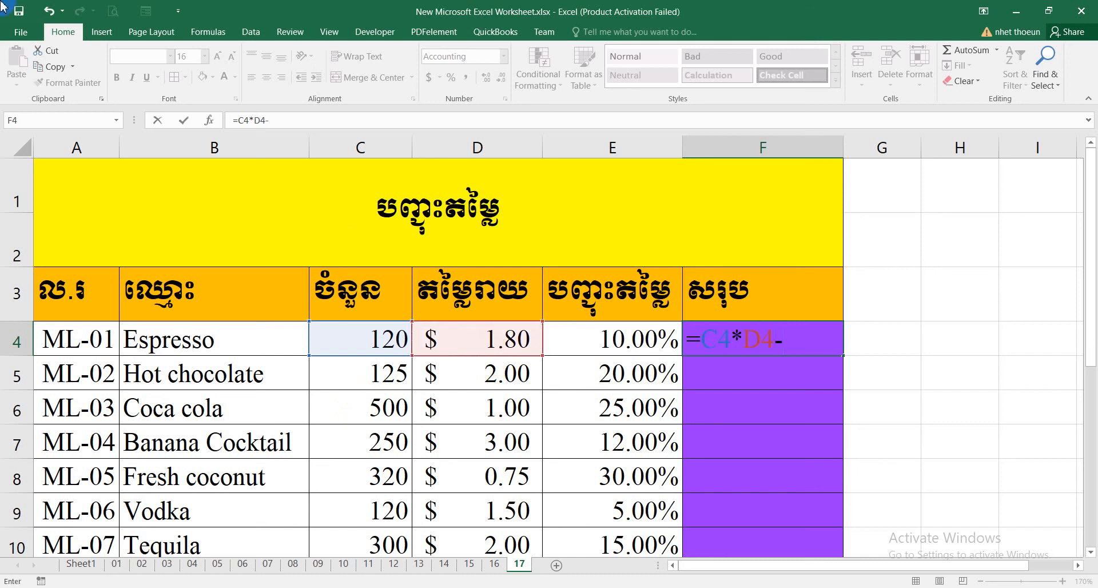
pyautogui.write('-(')
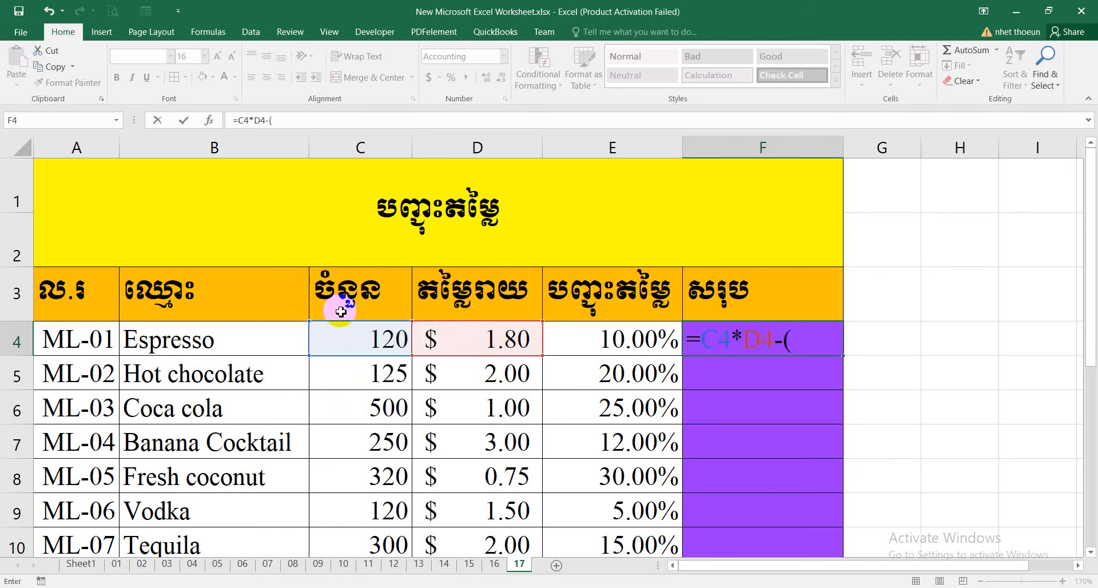
pyautogui.click(362, 343)
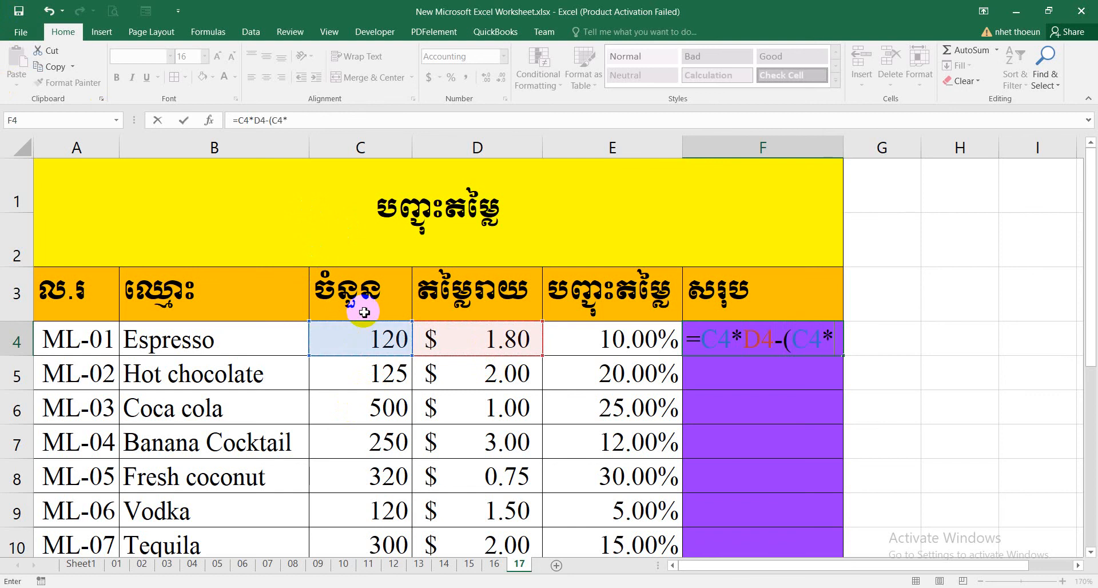
pyautogui.write('*')
pyautogui.click(492, 343)
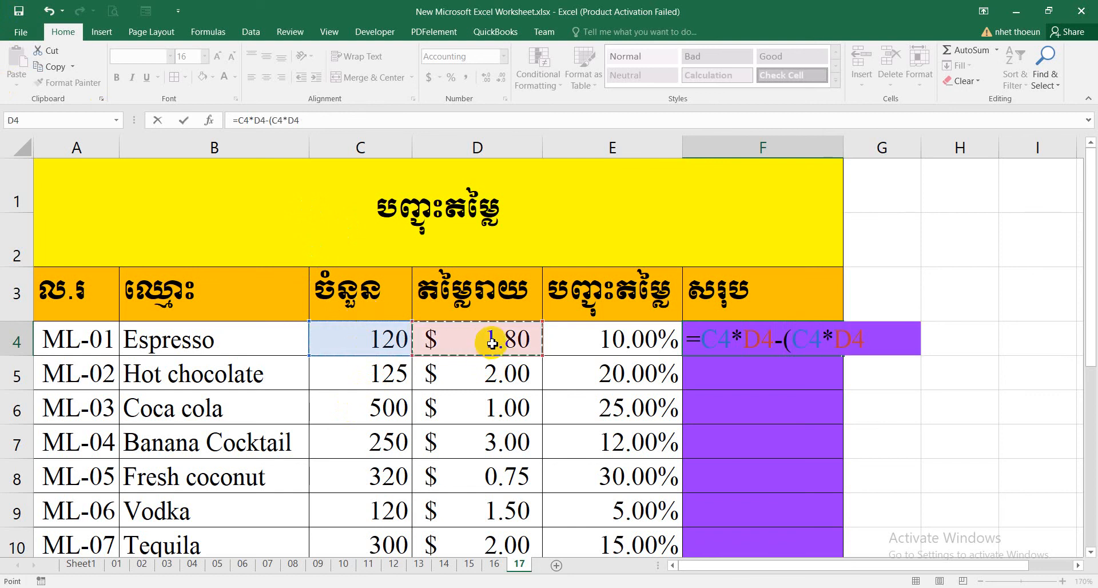
pyautogui.click(642, 342)
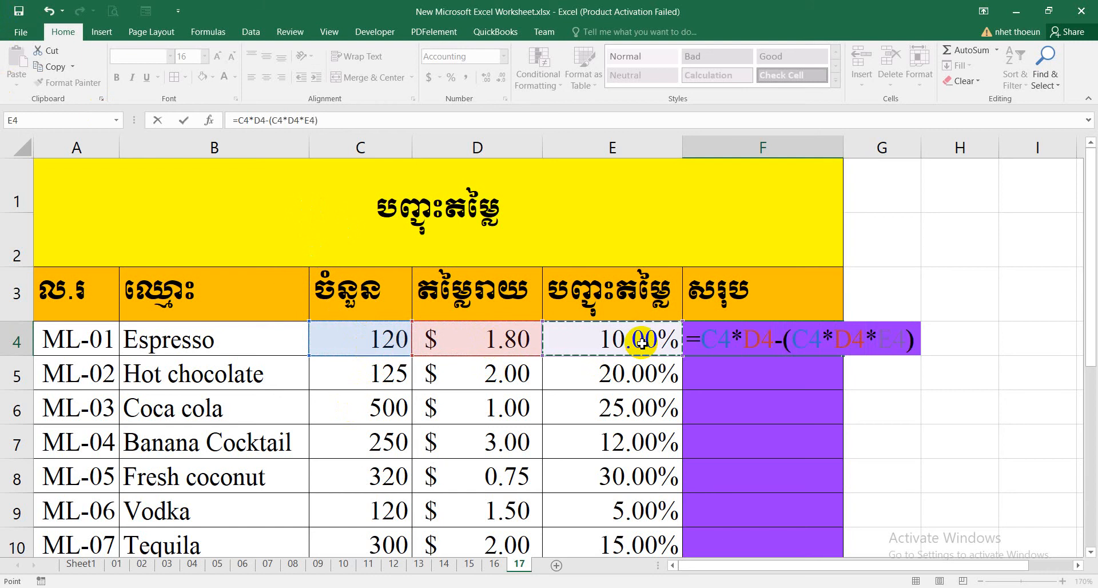
pyautogui.press('Return')
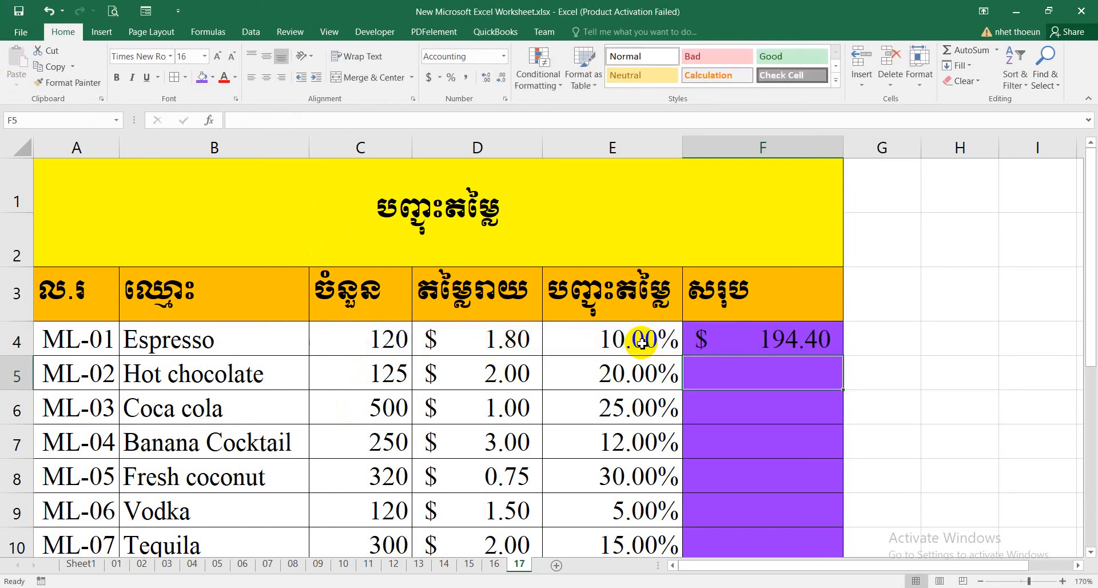
pyautogui.click(779, 349)
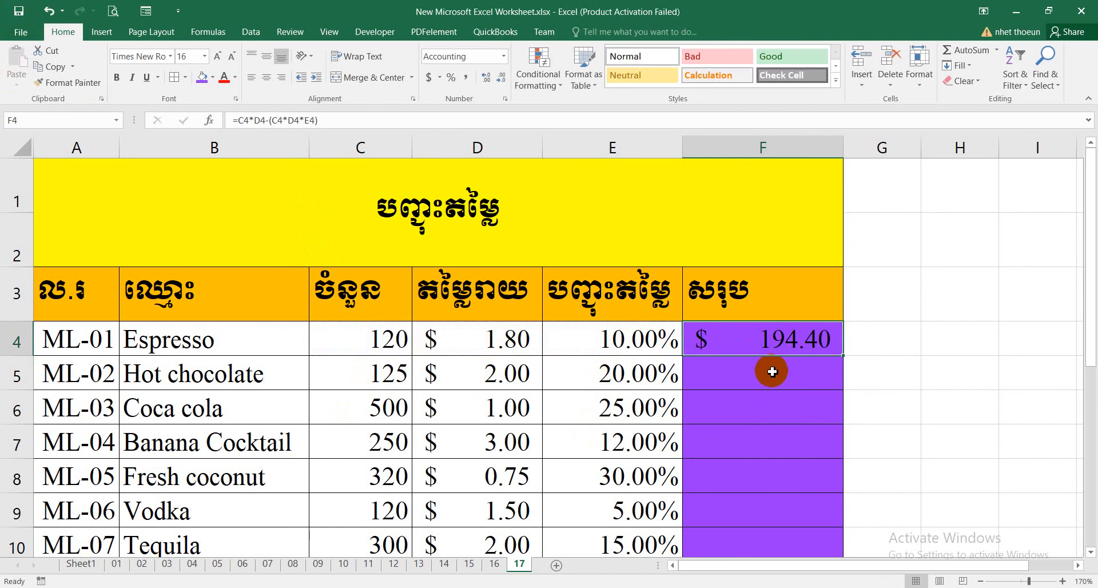
pyautogui.click(767, 394)
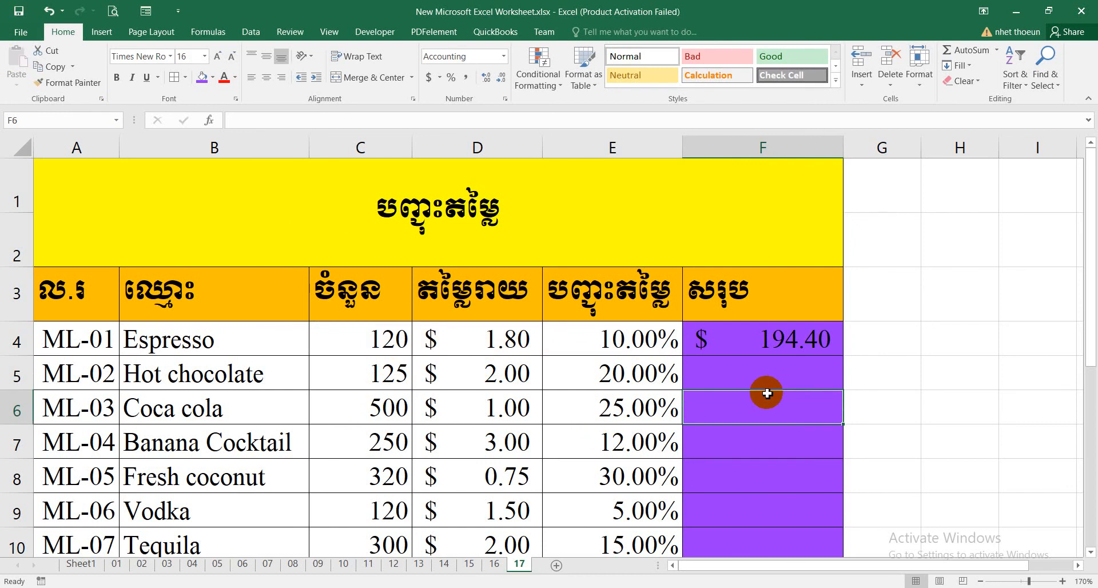
pyautogui.write('=')
pyautogui.press('Escape')
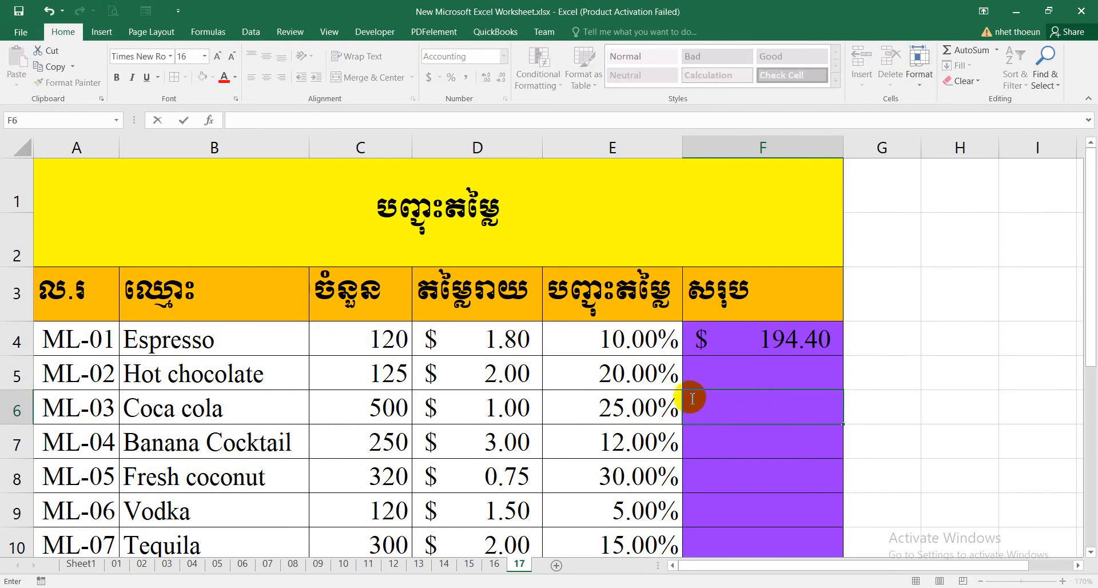
# Enter the formula =C5*D5-(C5*D5*E5) in F5 to calculate the discounted total for Hot chocolate.
pyautogui.click(723, 378)
pyautogui.write('=')
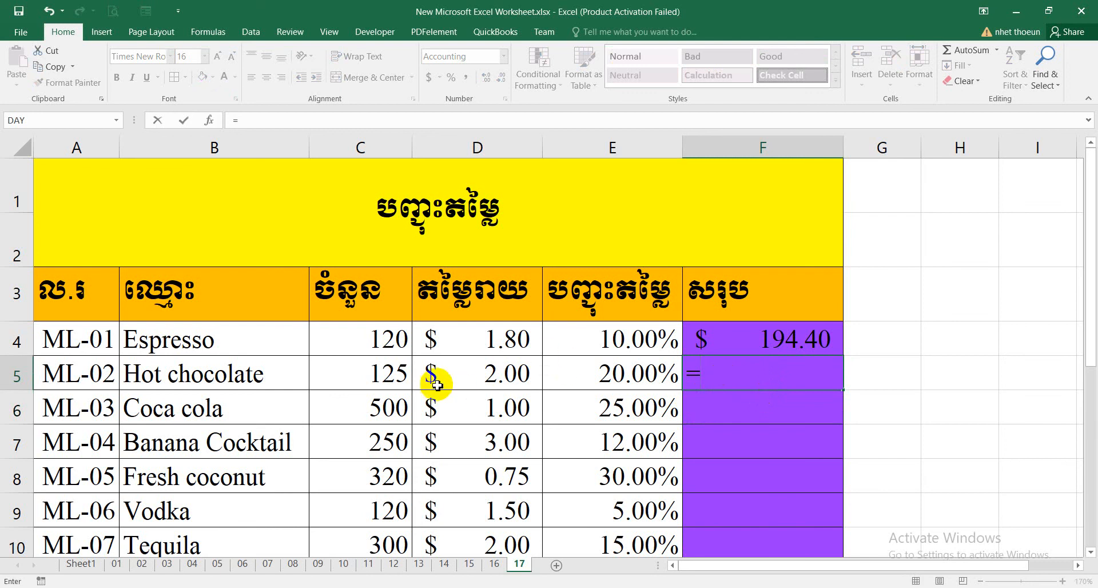
pyautogui.click(399, 381)
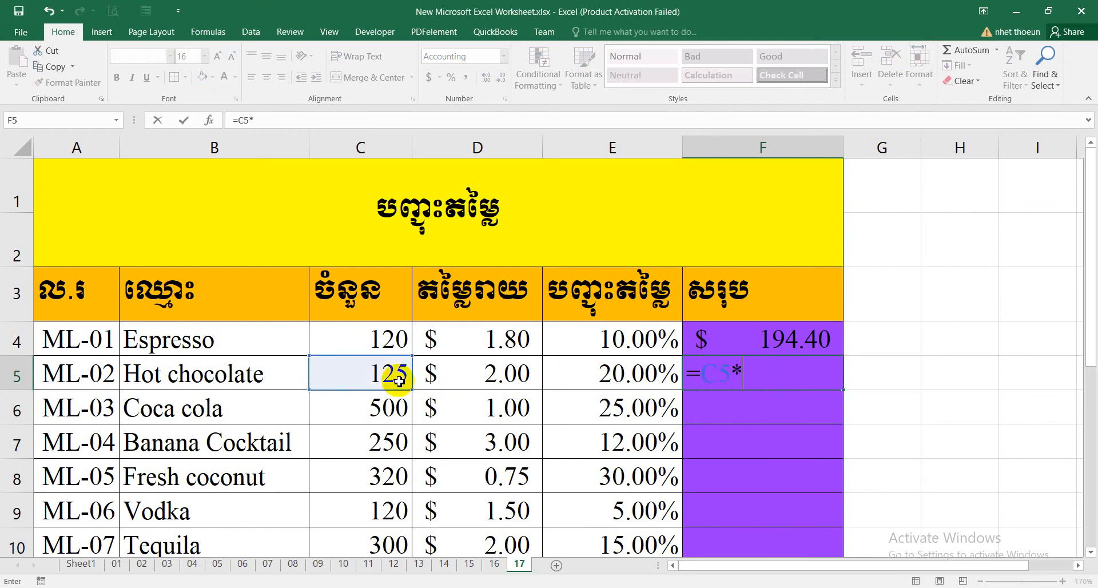
pyautogui.click(496, 384)
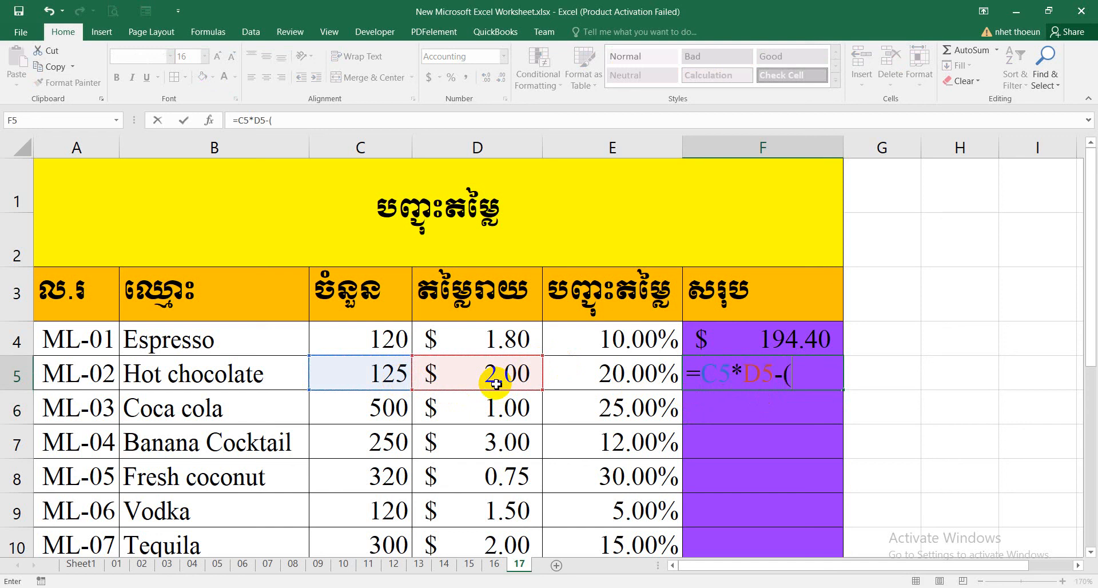
pyautogui.click(375, 381)
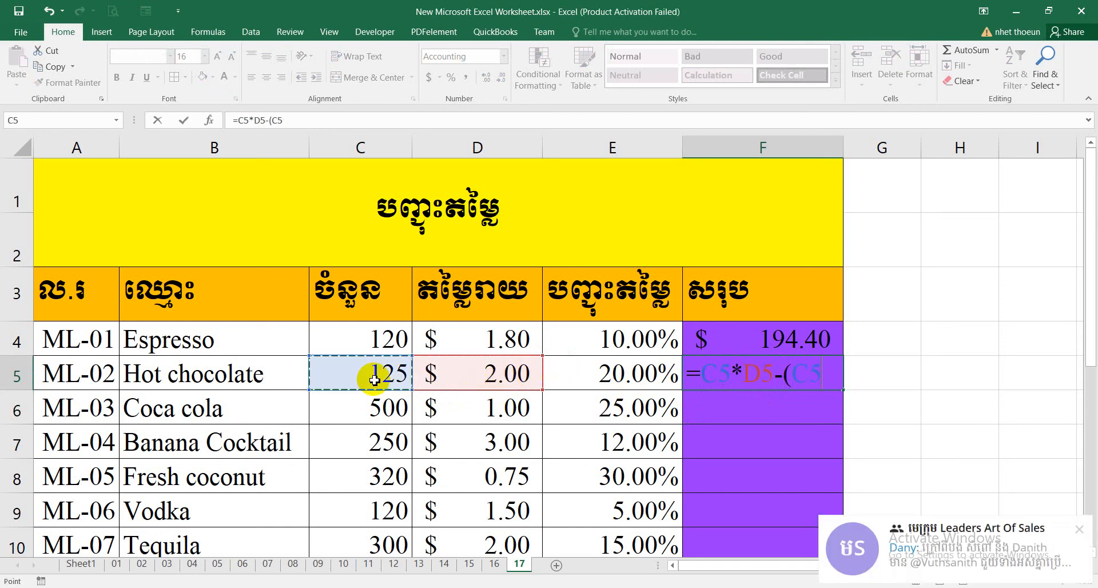
pyautogui.write('*')
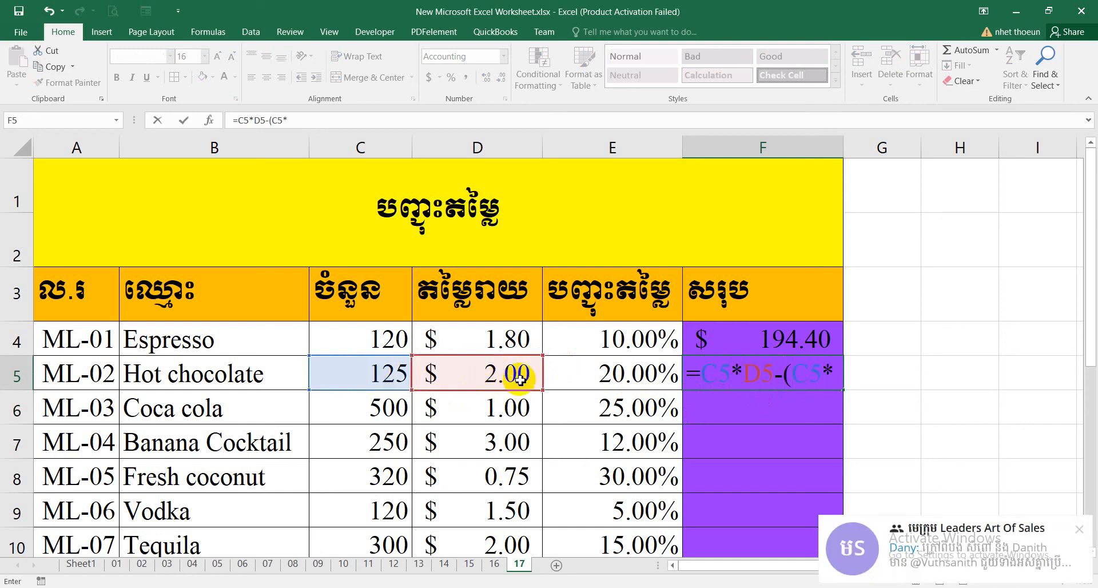
pyautogui.click(480, 384)
pyautogui.write('*')
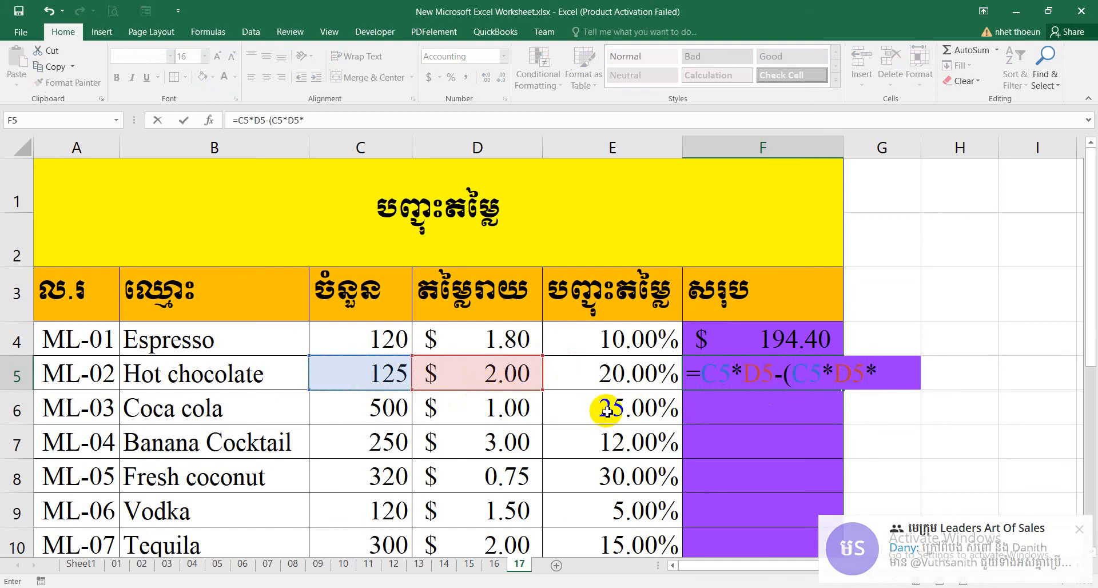
pyautogui.click(615, 376)
pyautogui.write(')')
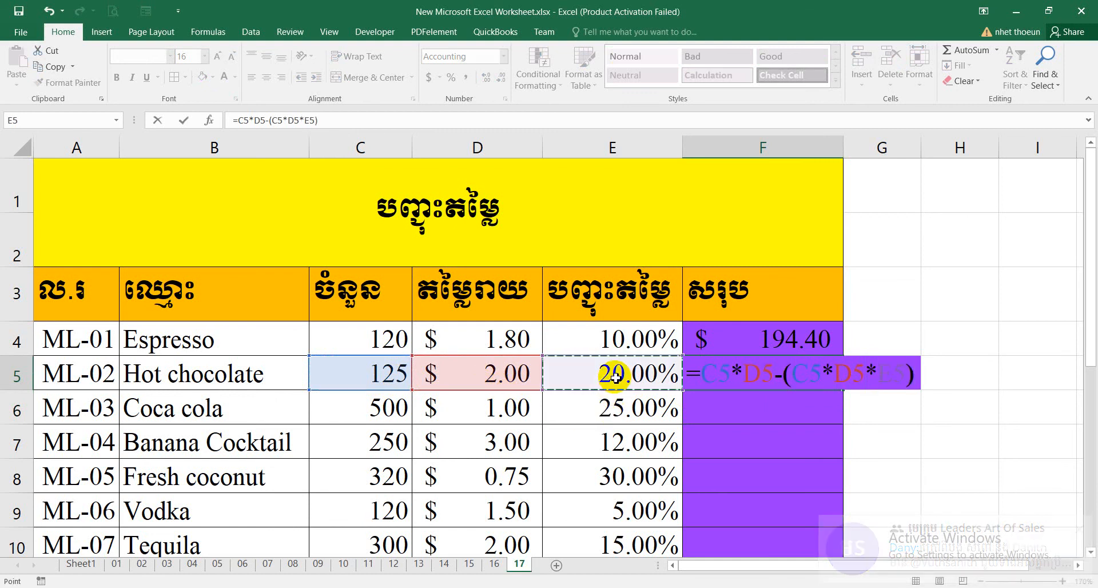
pyautogui.press('Return')
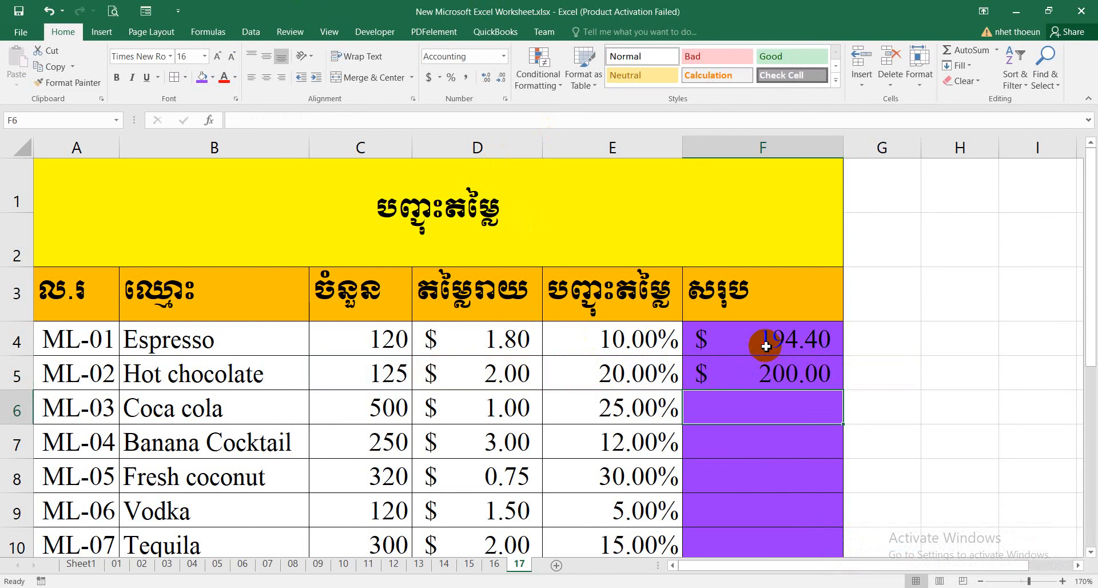
# Enter the formula =C6*D6-(C6*D6*E6) in F6 to calculate the discounted total for Coca cola.
pyautogui.scroll(-1, 773, 366)
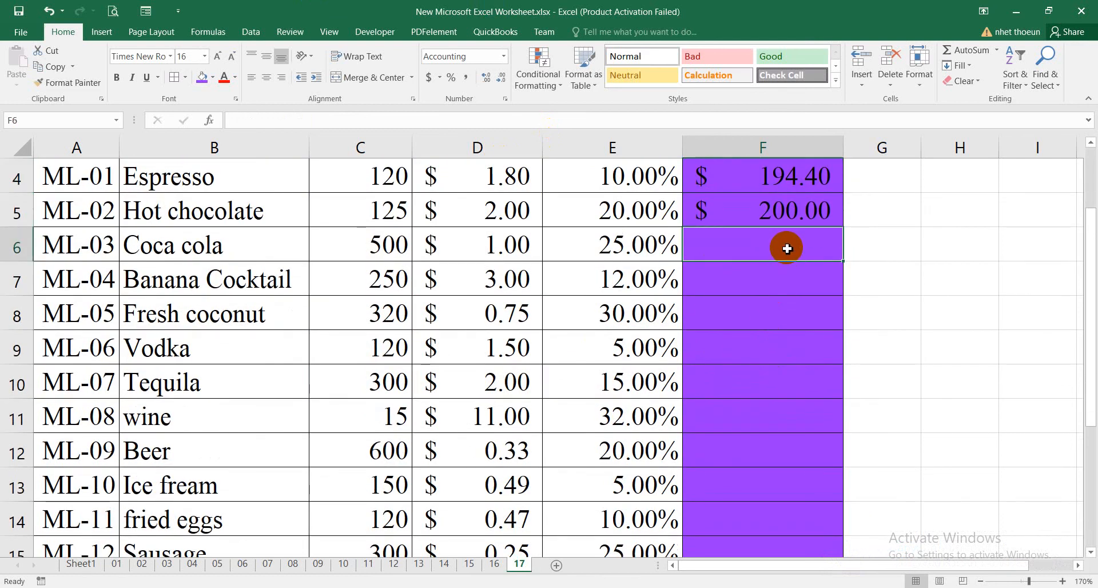
pyautogui.scroll(1, 788, 249)
pyautogui.write('=')
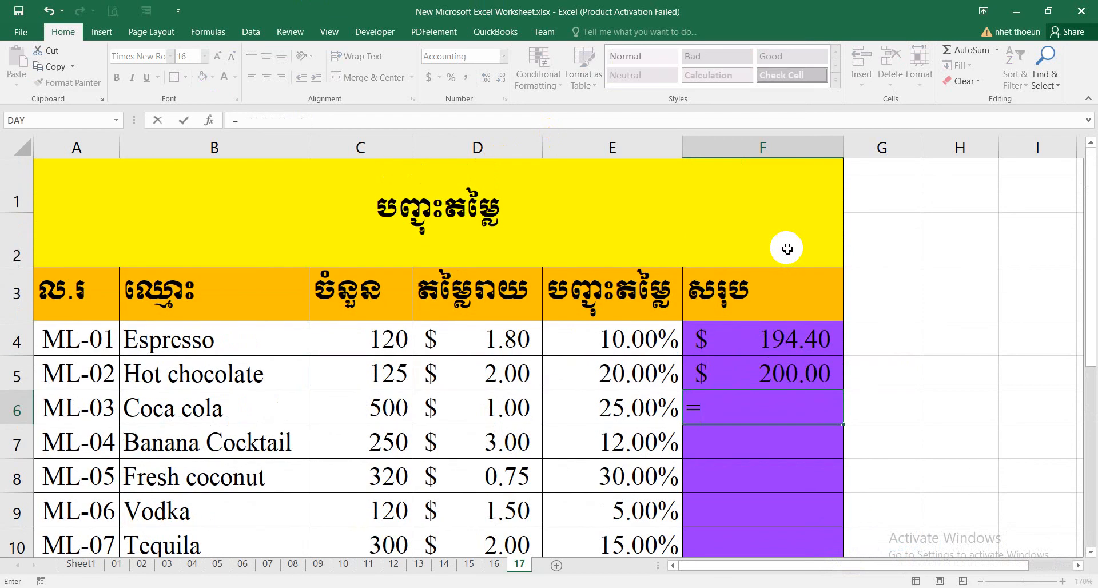
pyautogui.click(387, 413)
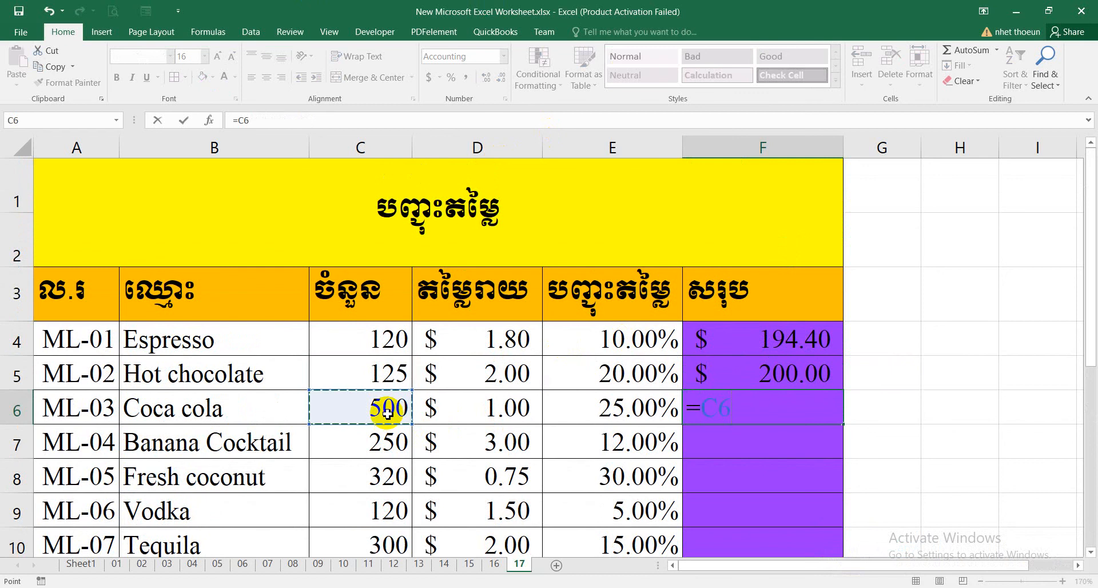
pyautogui.click(501, 413)
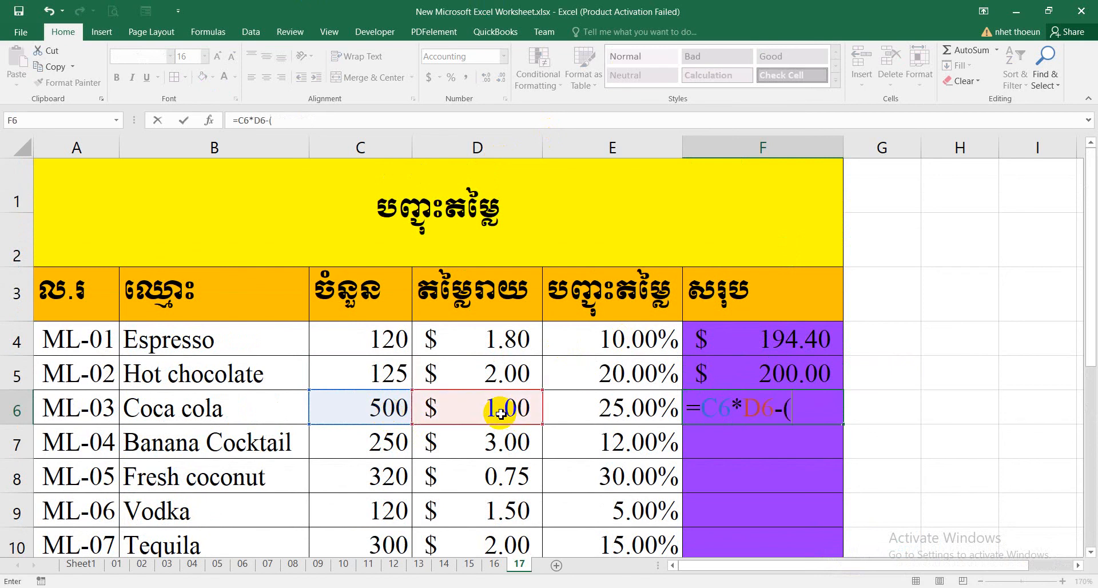
pyautogui.click(398, 416)
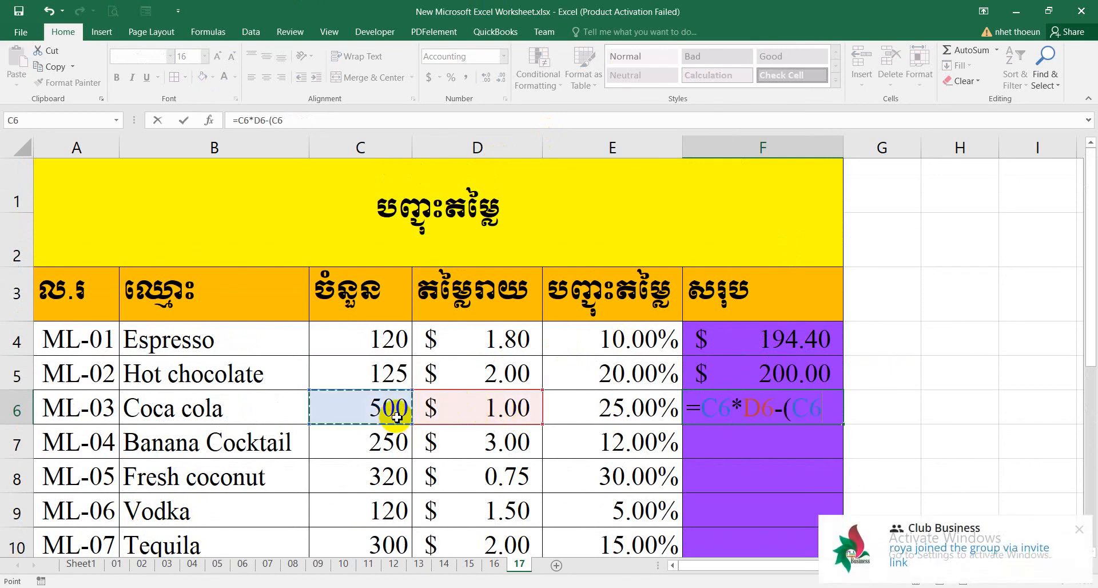
pyautogui.click(444, 408)
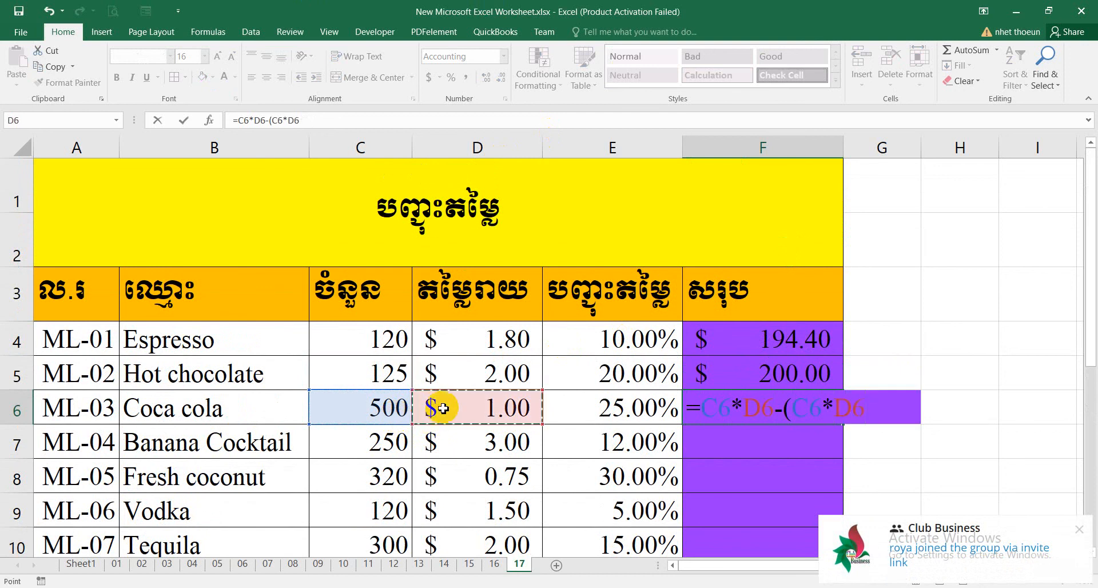
pyautogui.click(568, 404)
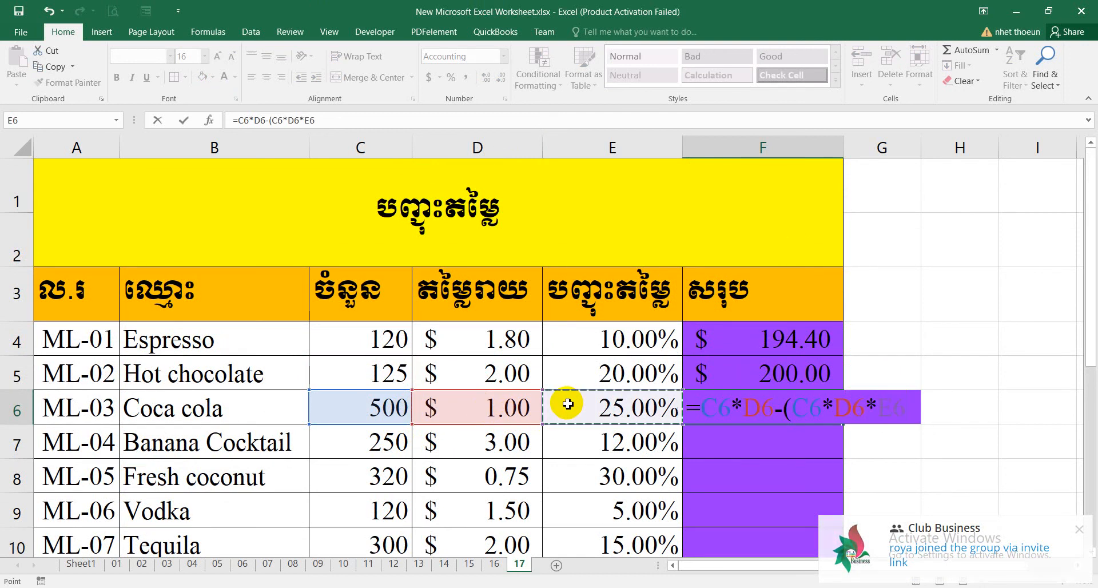
pyautogui.write(')')
pyautogui.press('Return')
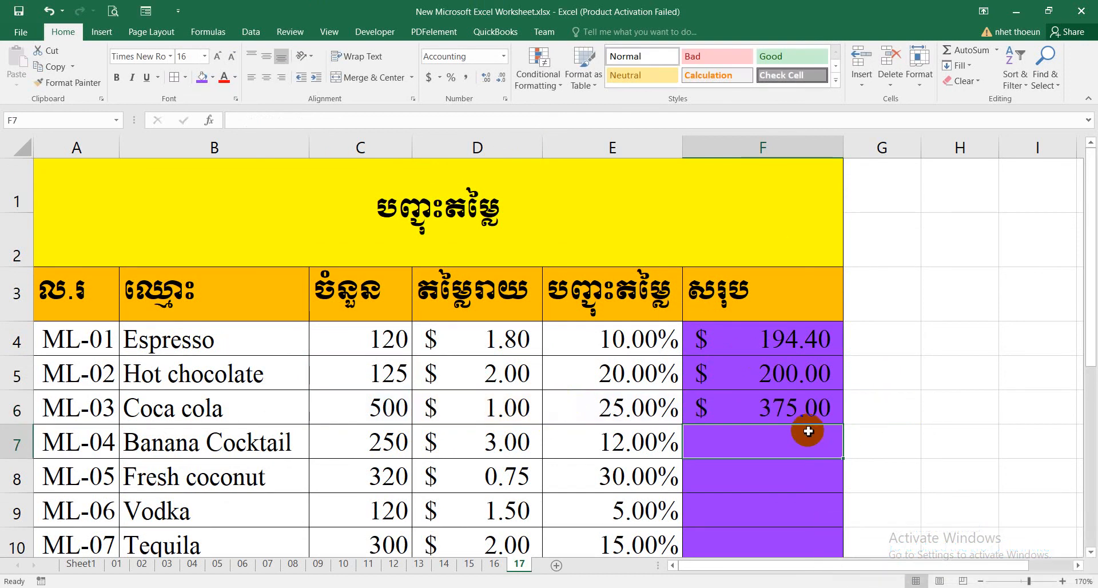
# Fill the discounted total formula from F6 down to F18 for the remaining products.
pyautogui.click(761, 389)
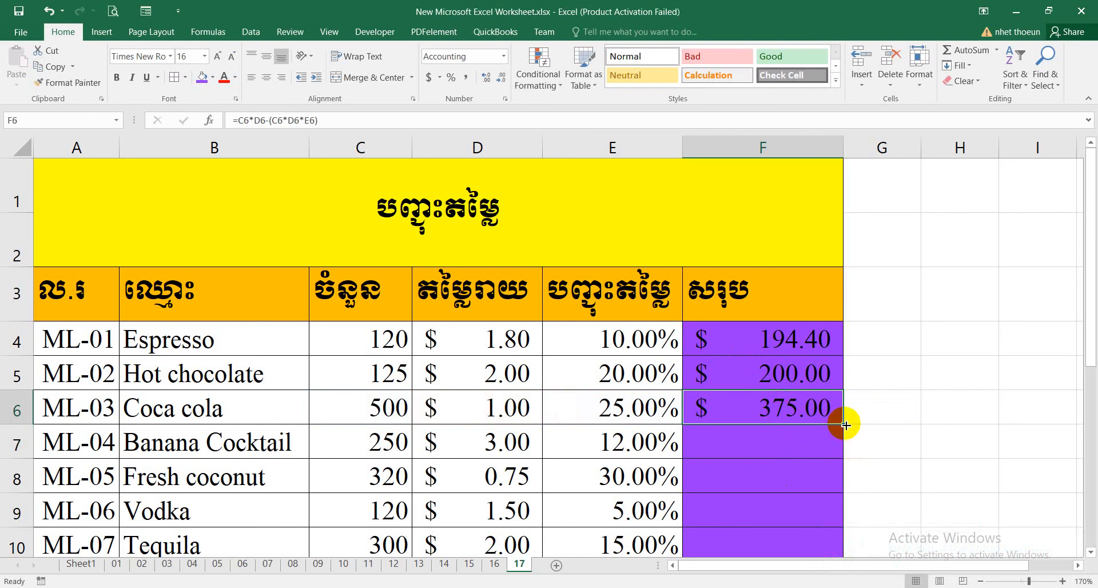
pyautogui.moveTo(846, 425); pyautogui.dragTo(797, 458)
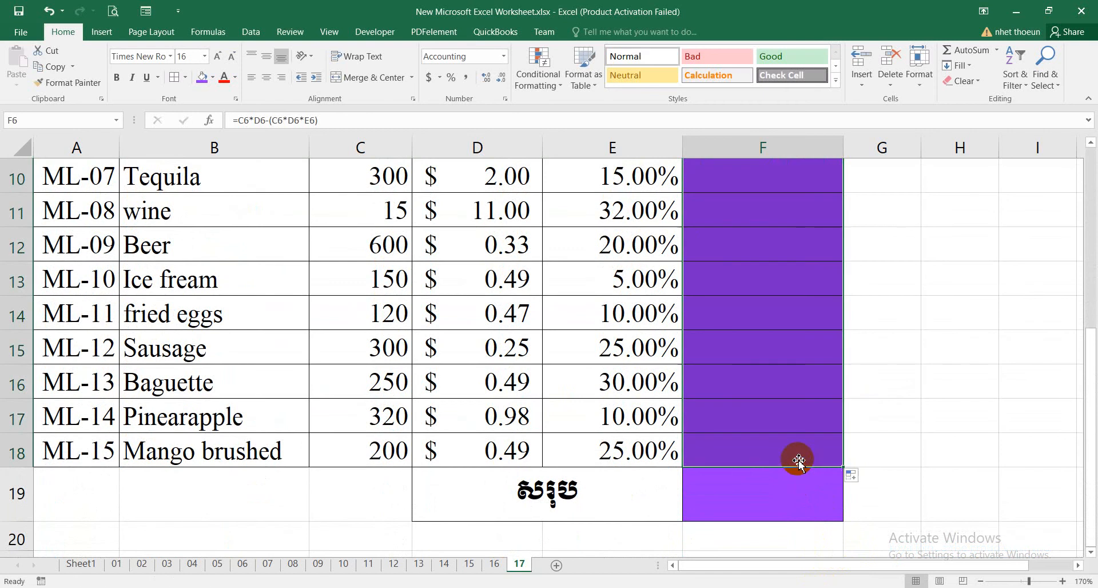
pyautogui.scroll(3, 798, 435)
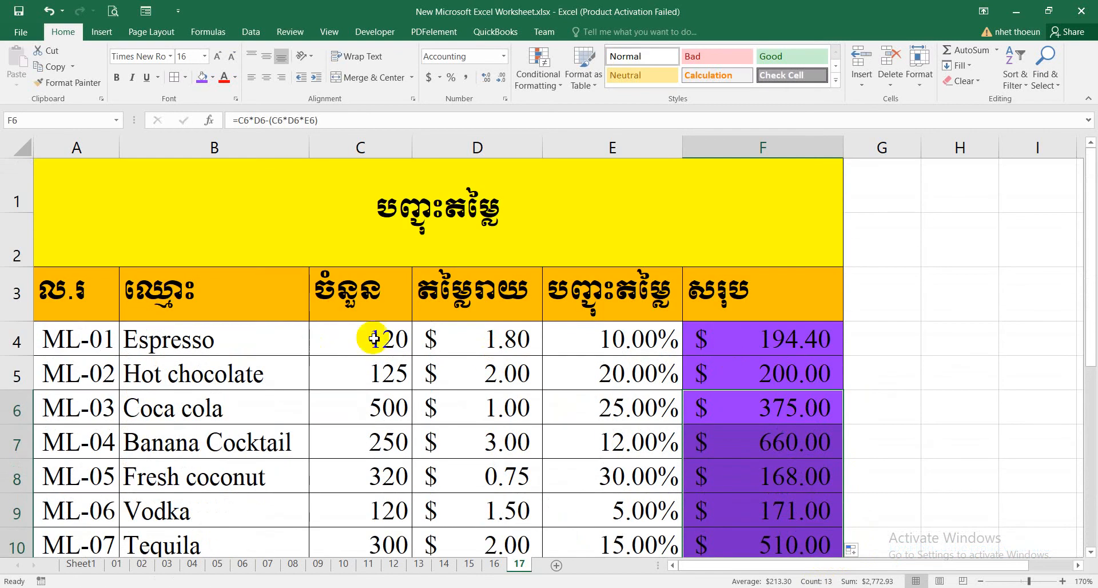
pyautogui.scroll(-4, 561, 417)
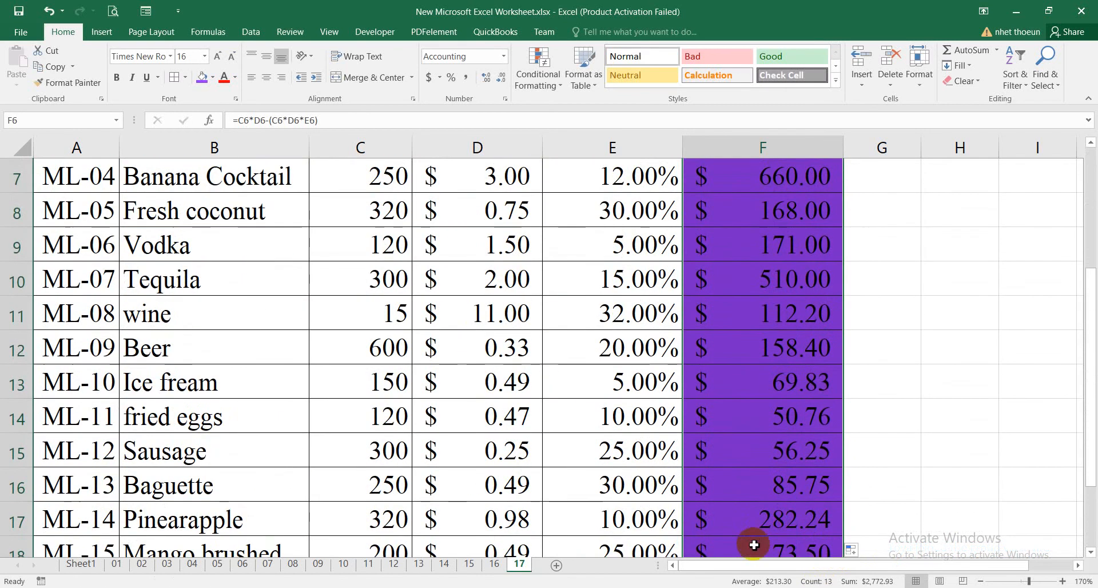
# Enter the formula =sum(F4:F18) in F19 to calculate the grand total of all discounted product totals.
pyautogui.click(775, 400)
pyautogui.scroll(4, 774, 399)
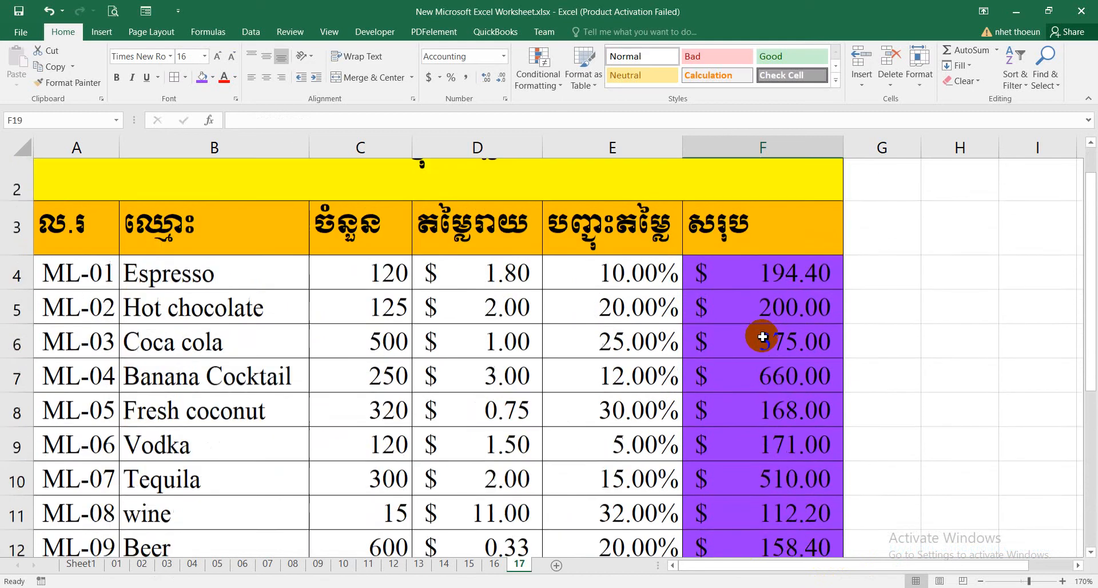
pyautogui.scroll(-3, 755, 372)
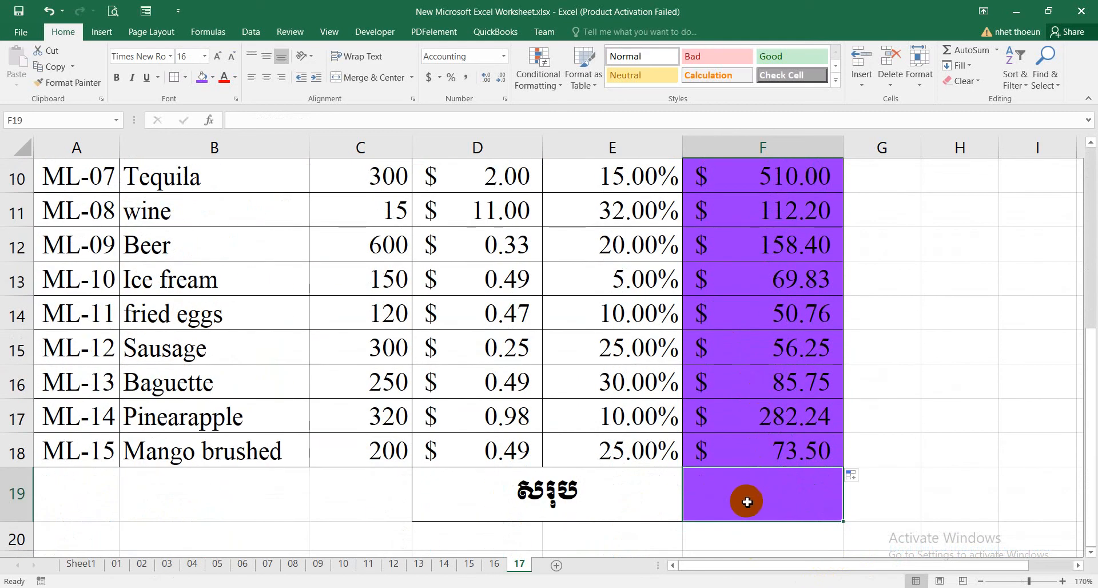
pyautogui.write('=s')
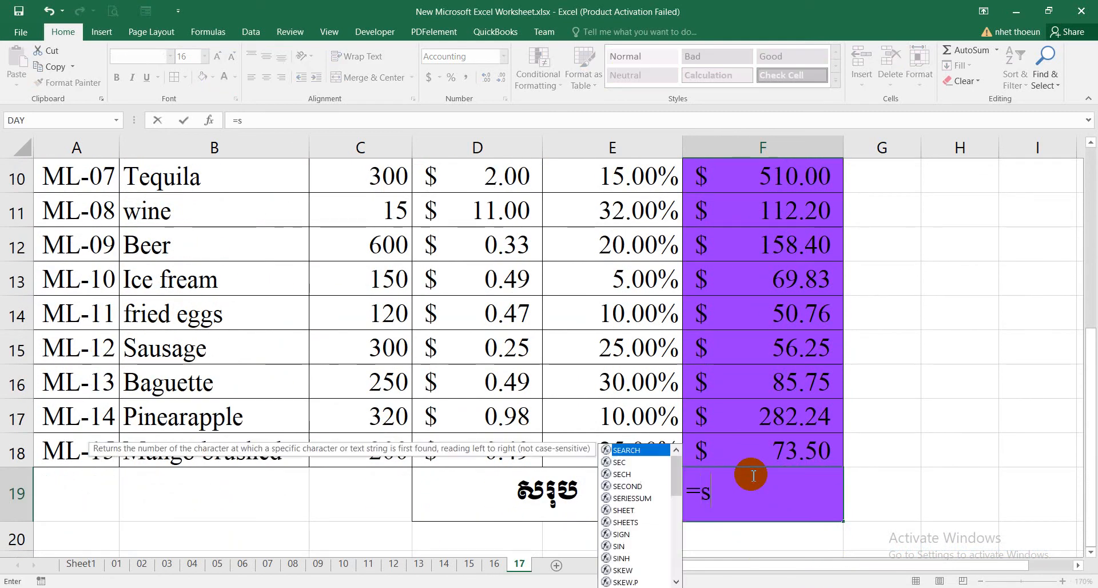
pyautogui.write('um(')
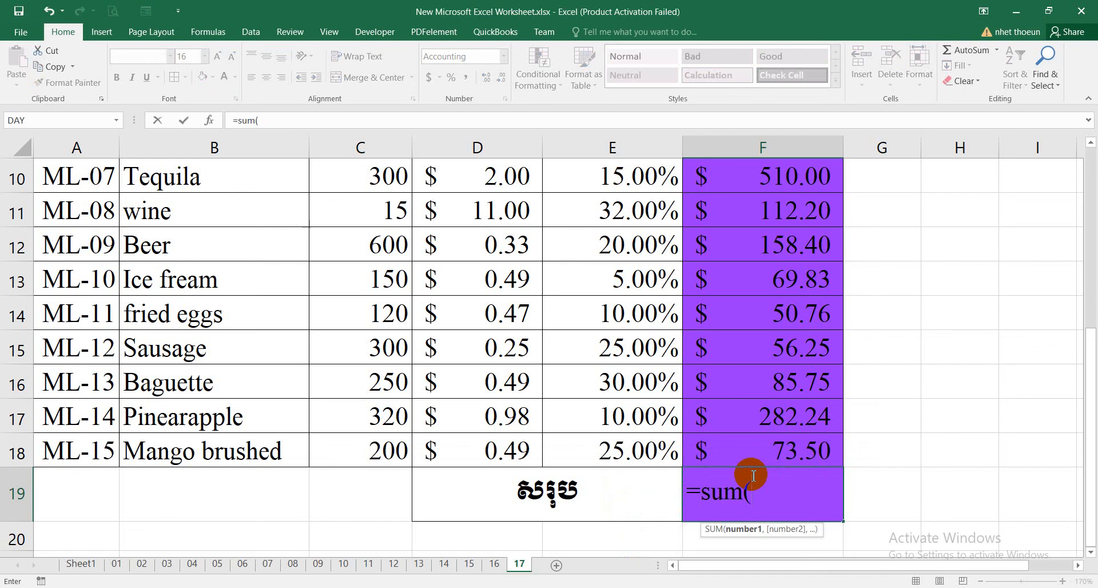
pyautogui.scroll(3, 731, 351)
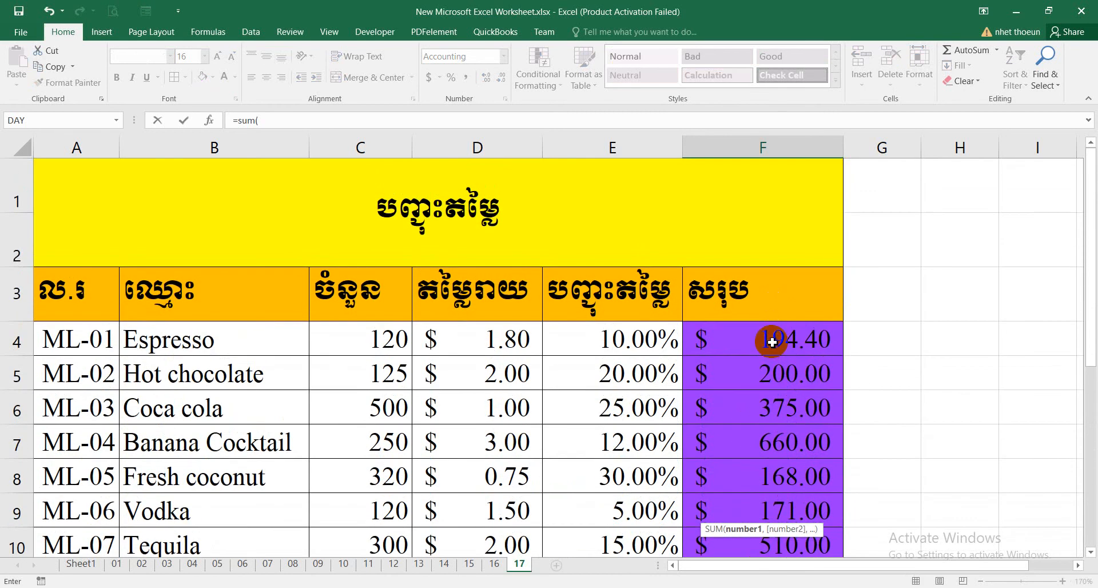
pyautogui.click(770, 341)
pyautogui.moveTo(770, 564); pyautogui.dragTo(786, 486)
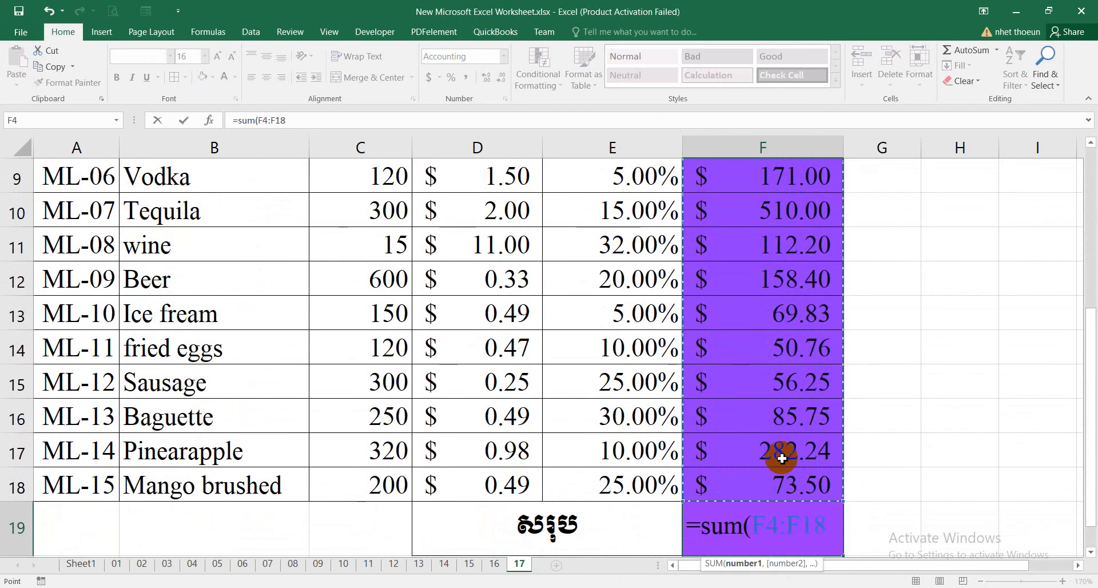
pyautogui.write(')')
pyautogui.press('Return')
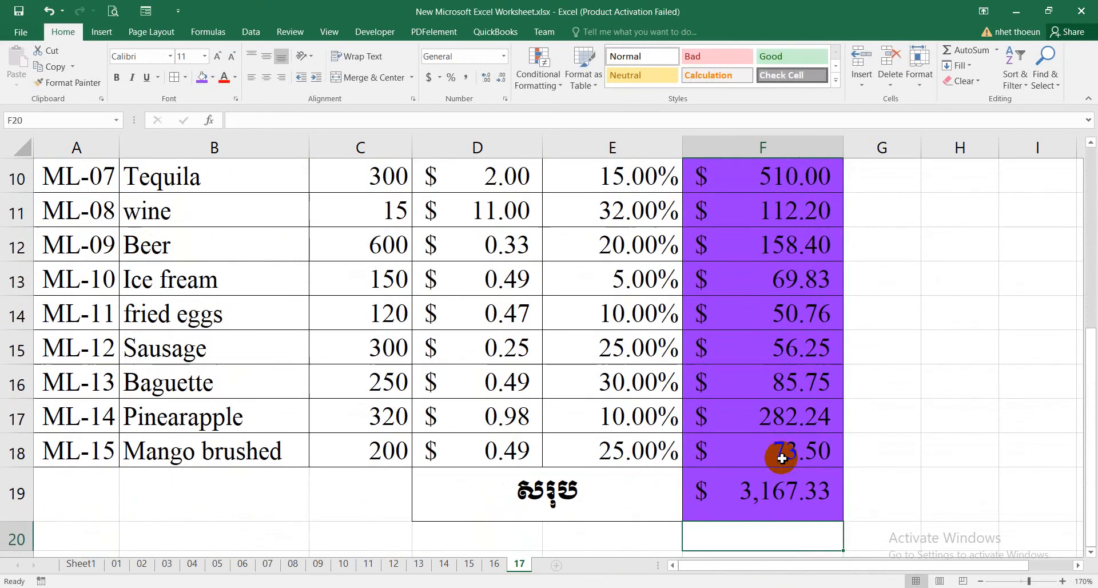
# Review the discount table from the title and column headers through the product rows to the grand total row.
pyautogui.scroll(3, 610, 239)
pyautogui.click(220, 362)
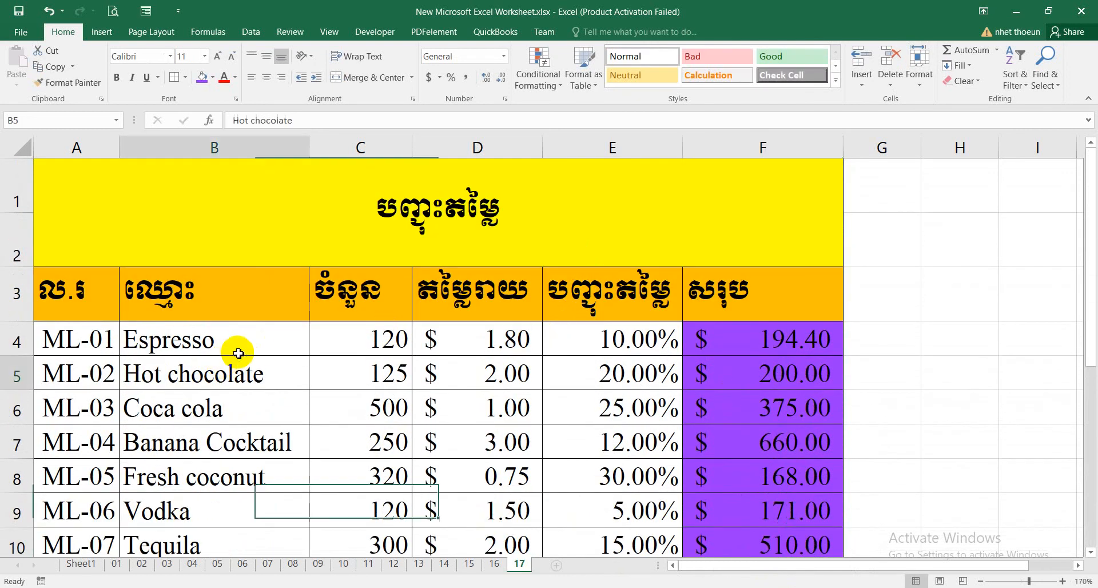
pyautogui.click(583, 235)
pyautogui.scroll(-3, 689, 314)
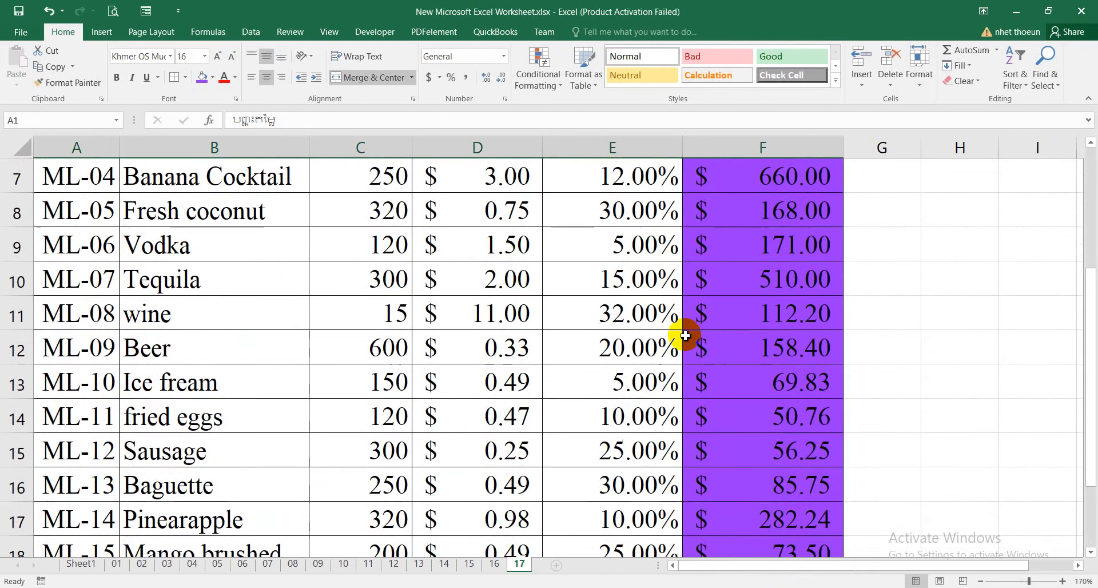
pyautogui.scroll(-1, 668, 367)
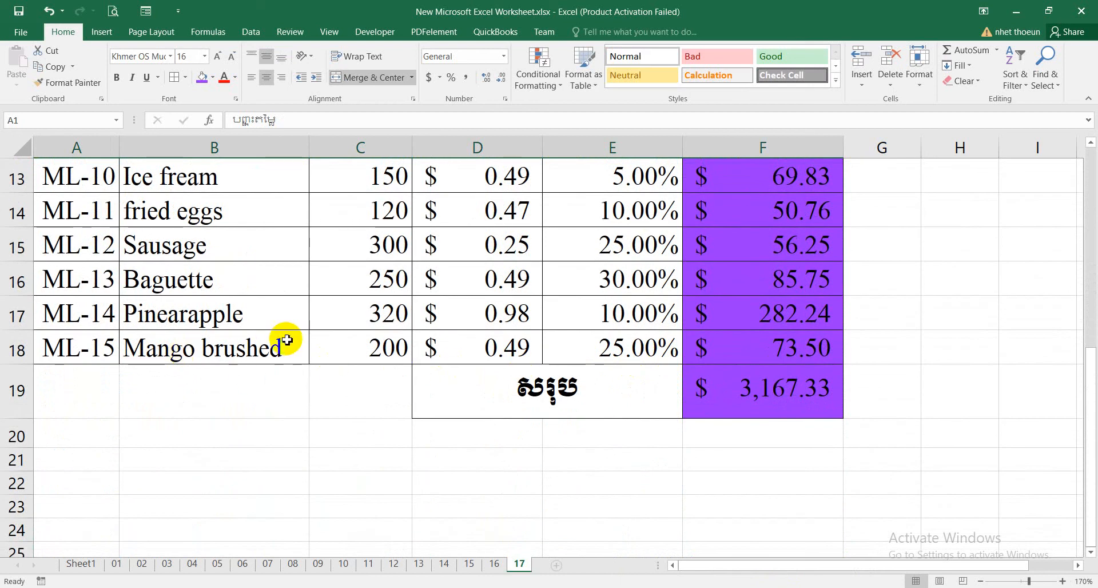
pyautogui.scroll(1, 239, 348)
pyautogui.scroll(3, 239, 348)
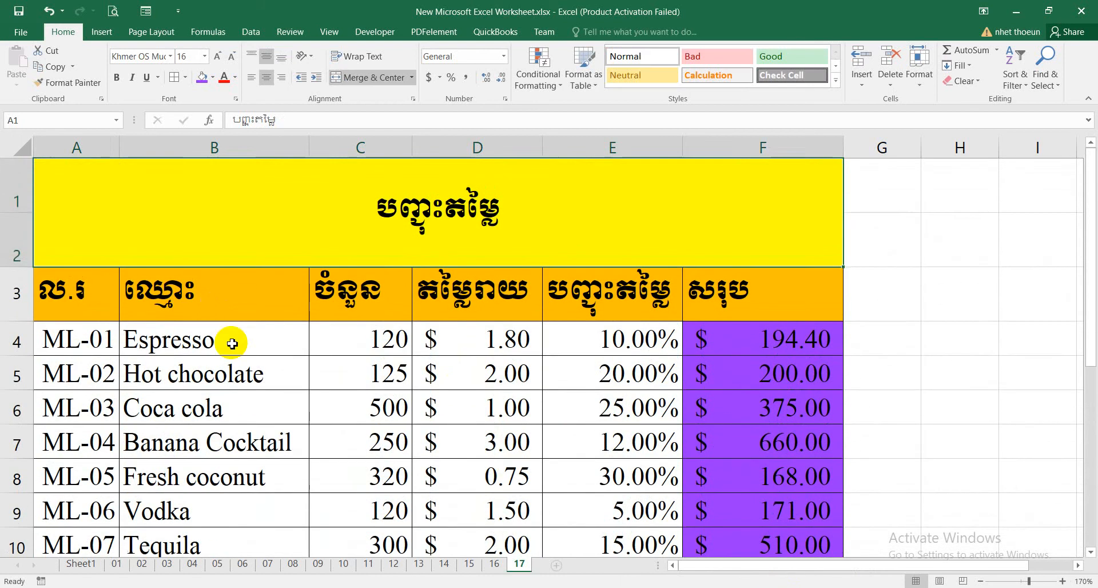
pyautogui.click(254, 350)
pyautogui.scroll(-4, 258, 368)
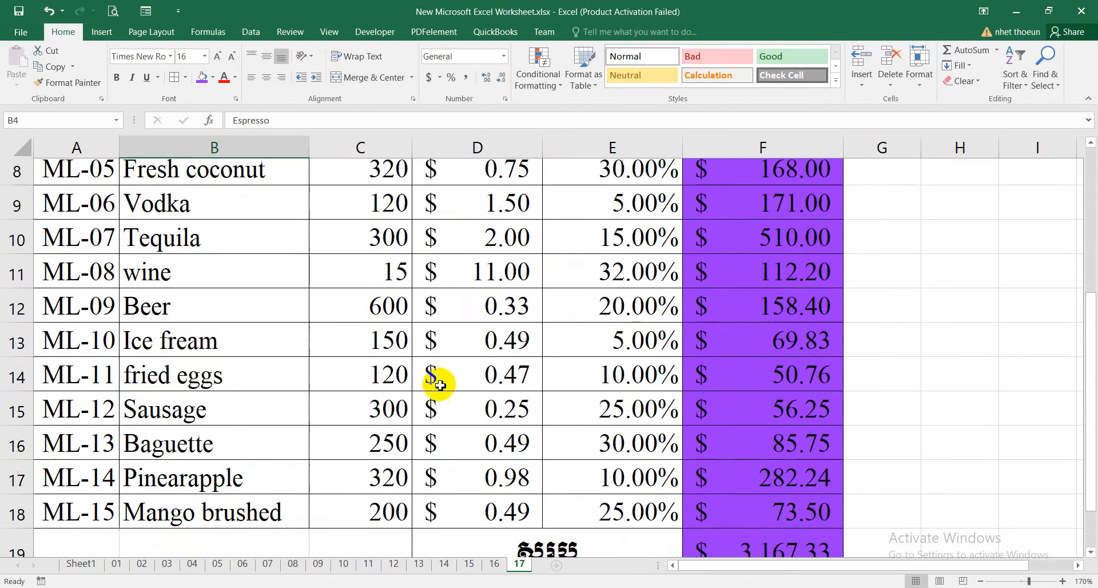
pyautogui.scroll(4, 589, 385)
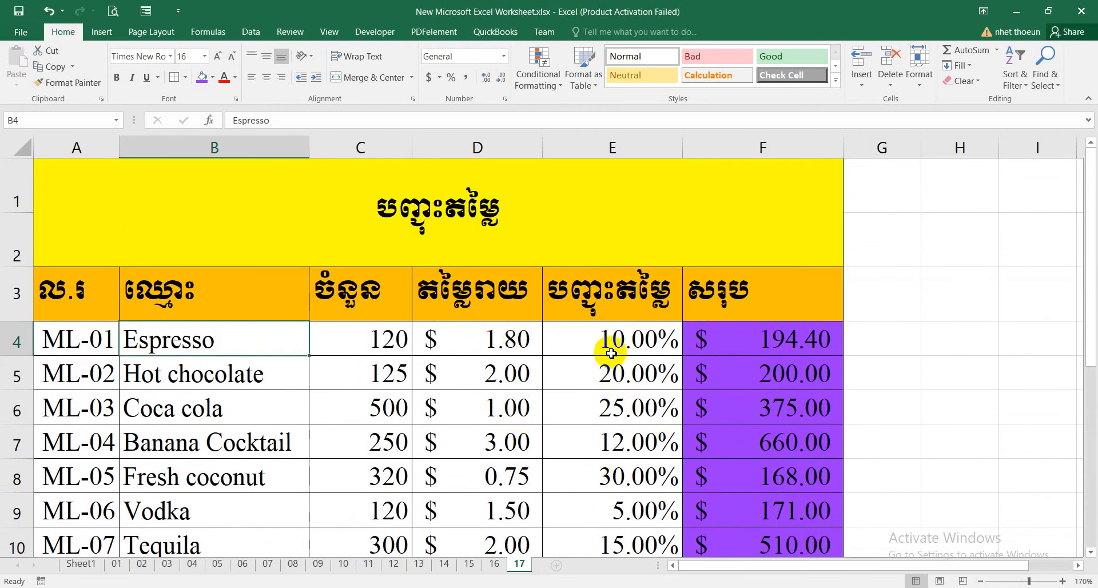
pyautogui.click(227, 290)
pyautogui.scroll(-4, 790, 435)
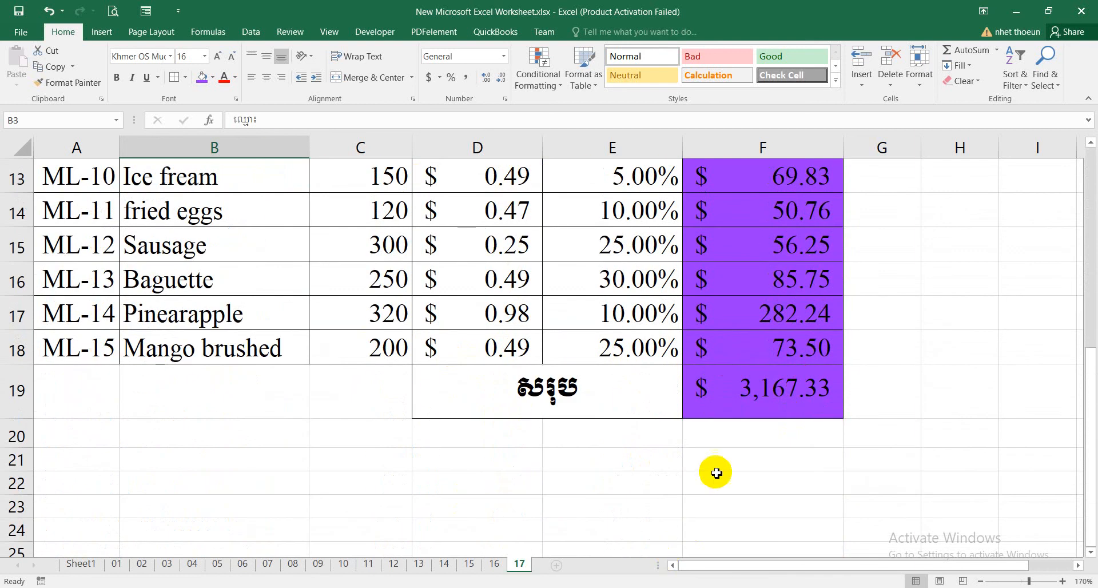